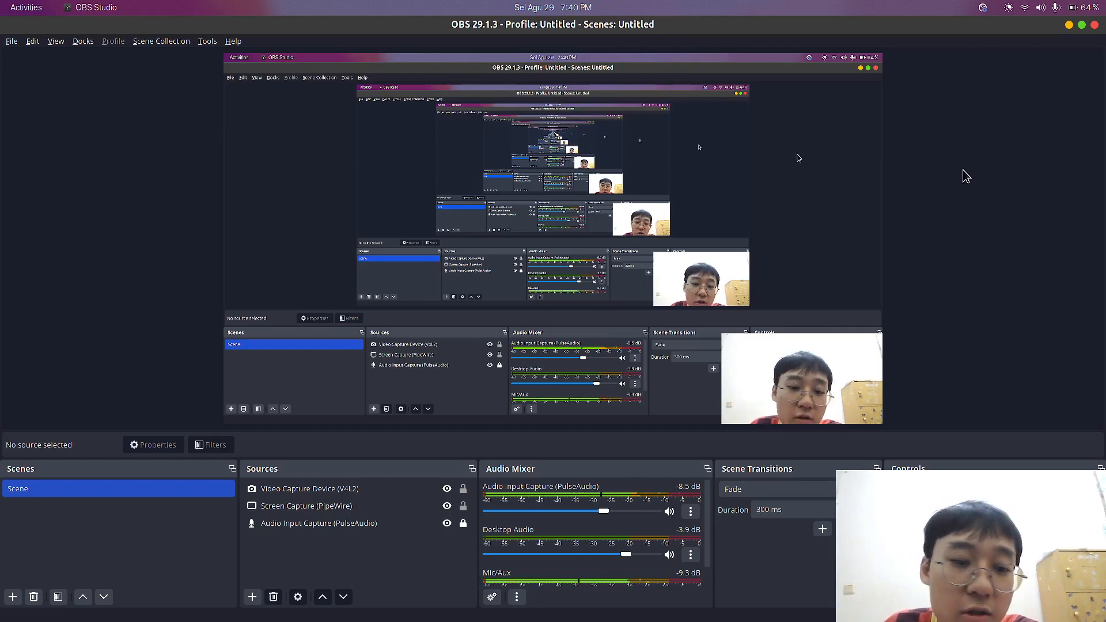
Minimize OBS Studio and switch to the Google Cloud console in Chrome
left_click(1069, 25)
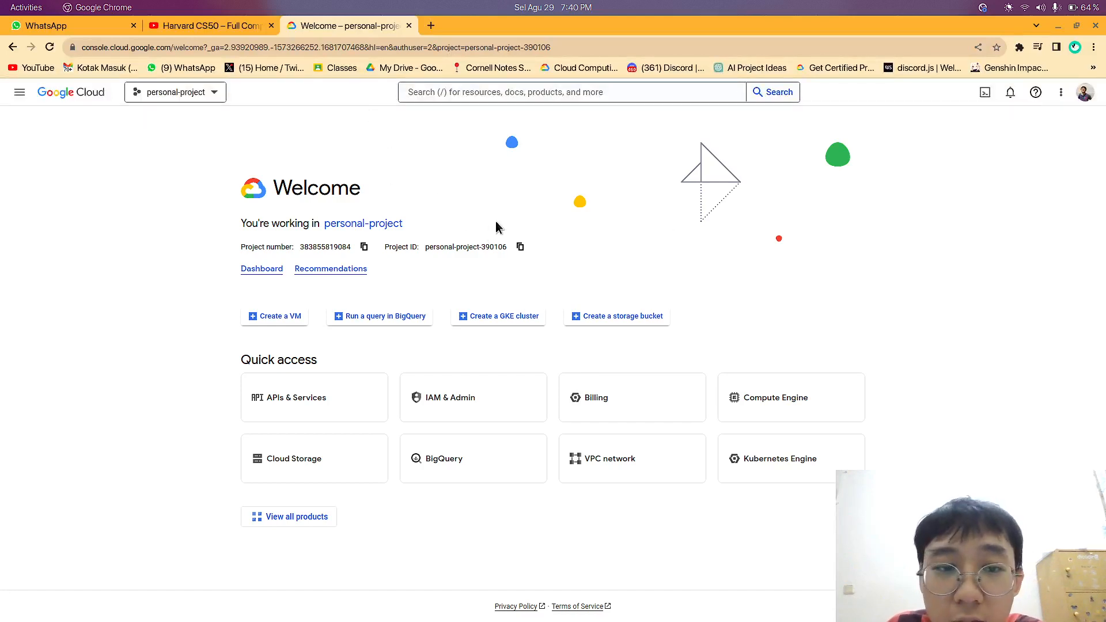
left_click(17, 92)
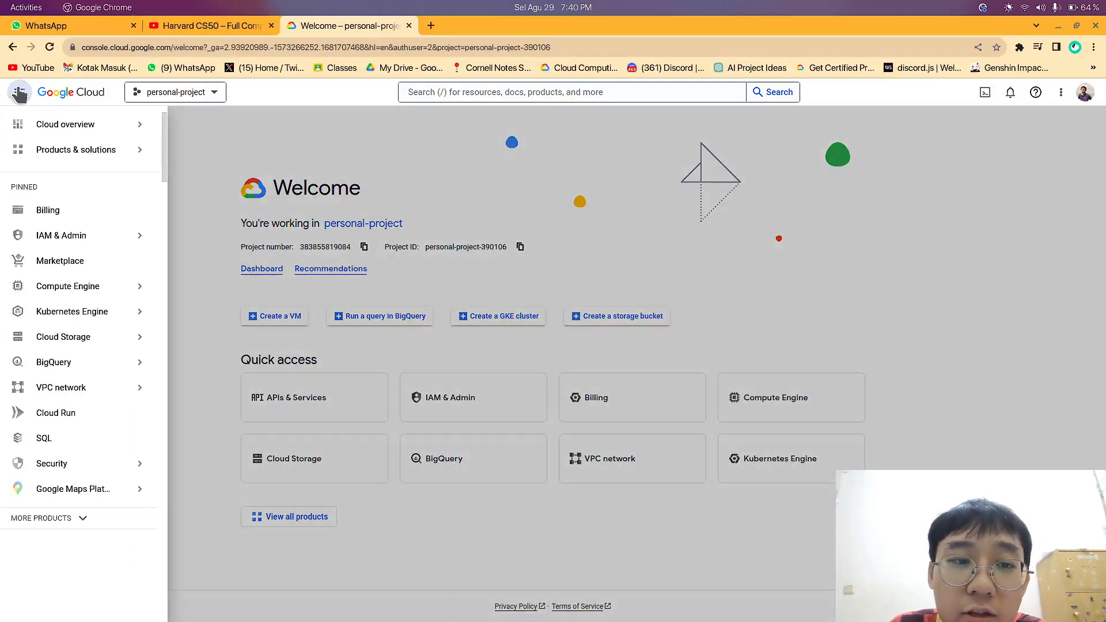
mouse_move(119, 120)
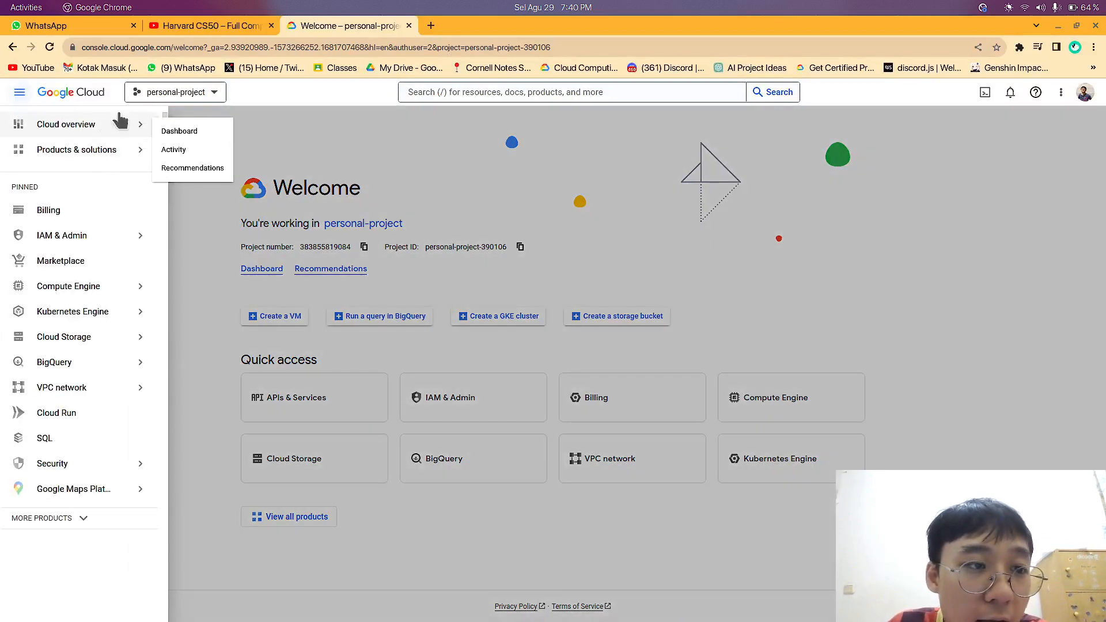
left_click(363, 200)
left_click(20, 92)
mouse_move(91, 131)
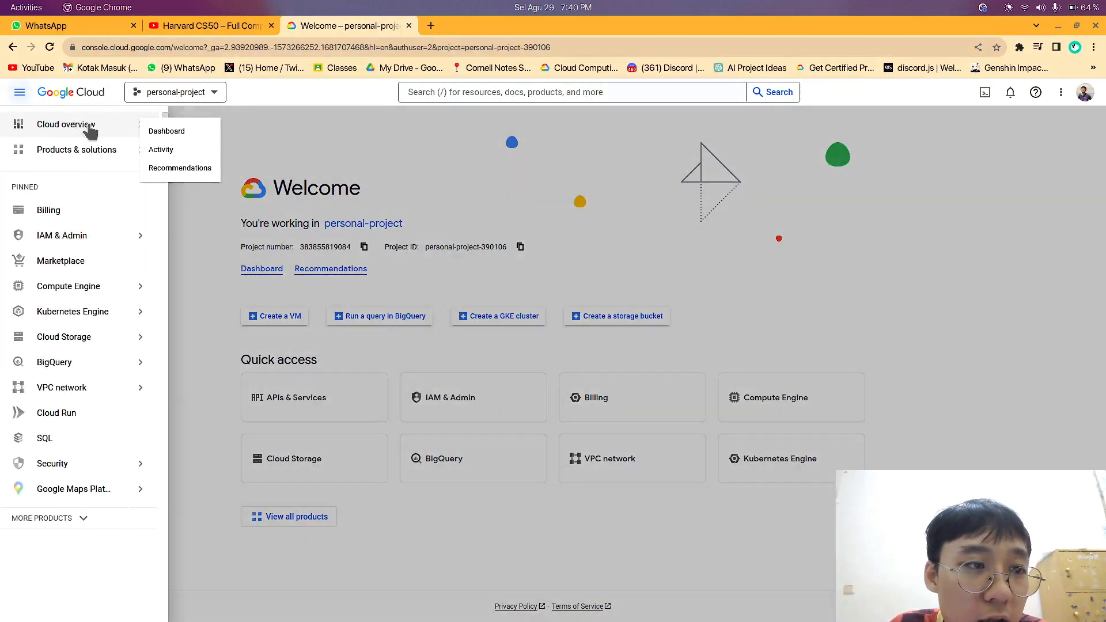
left_click(54, 127)
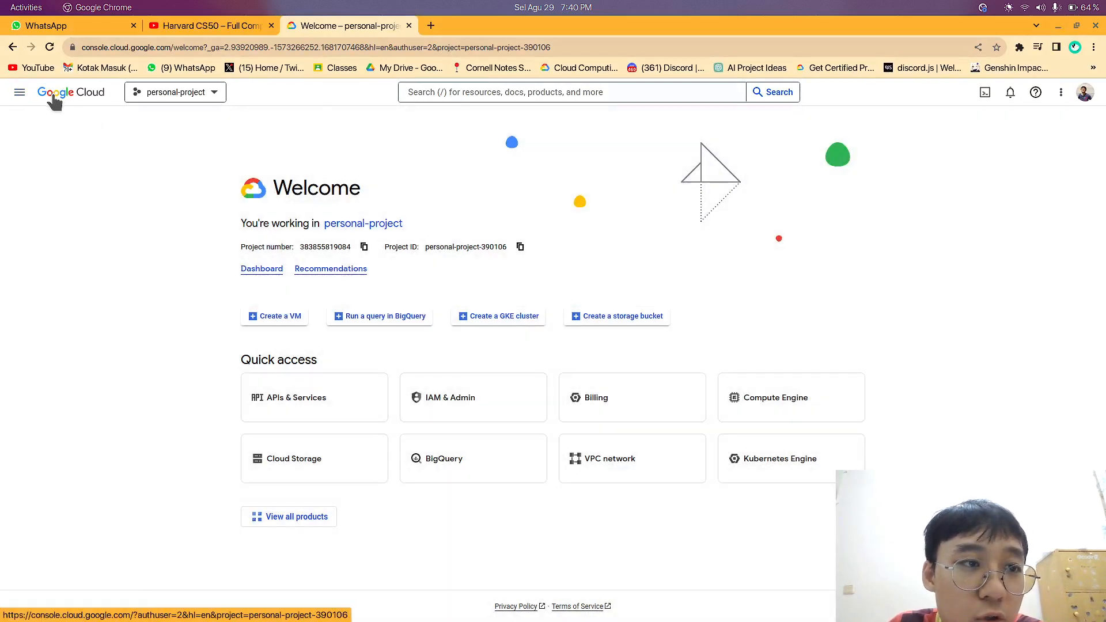
left_click(54, 99)
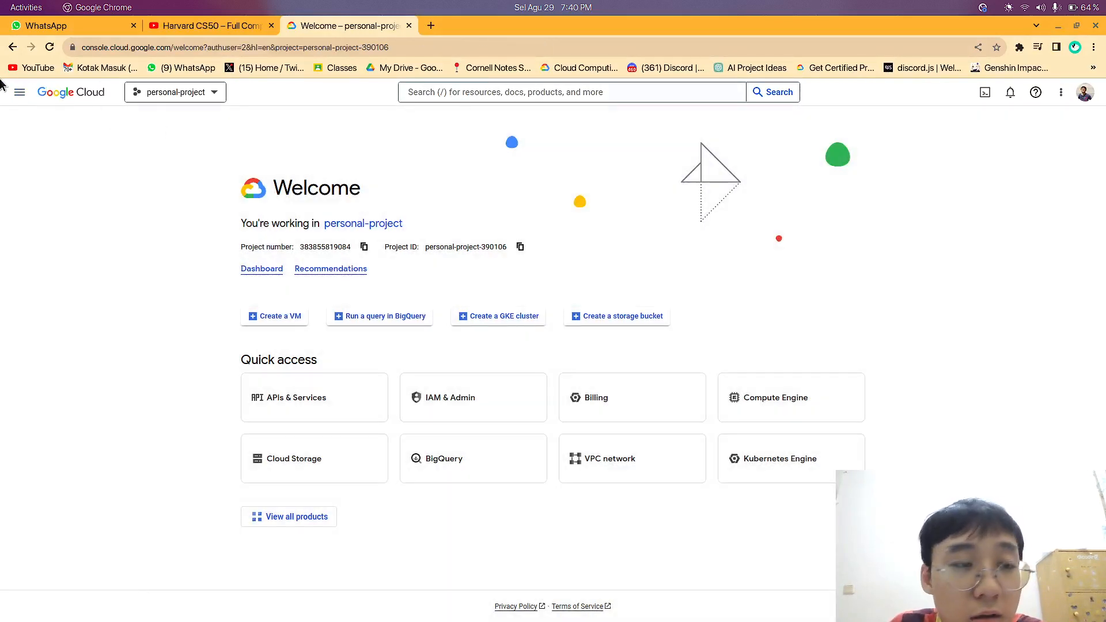
left_click(12, 100)
mouse_move(71, 126)
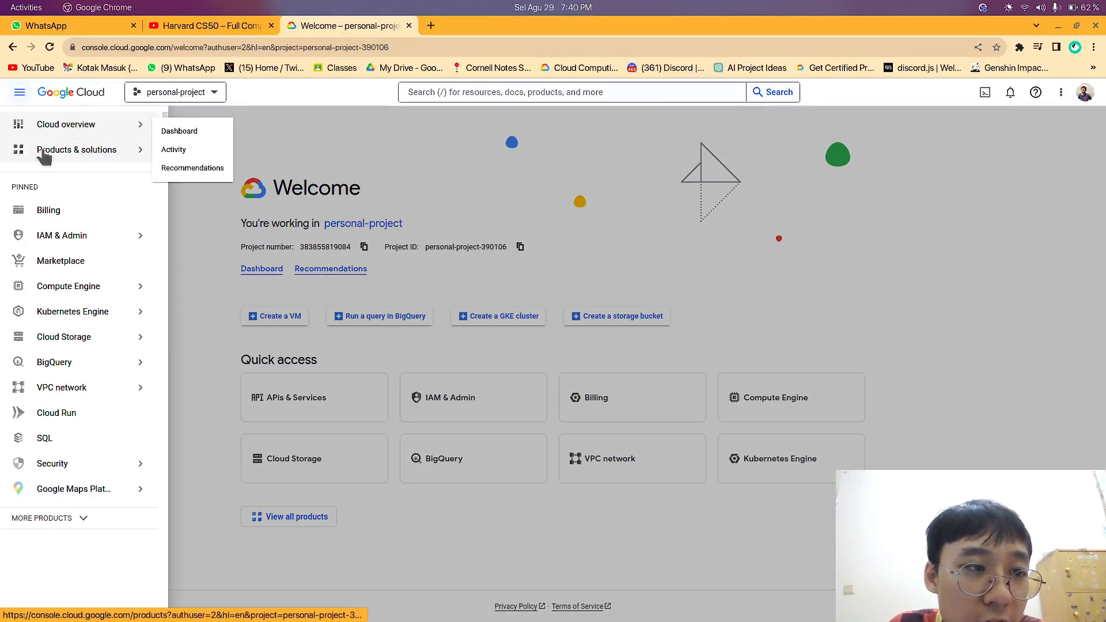
left_click(23, 92)
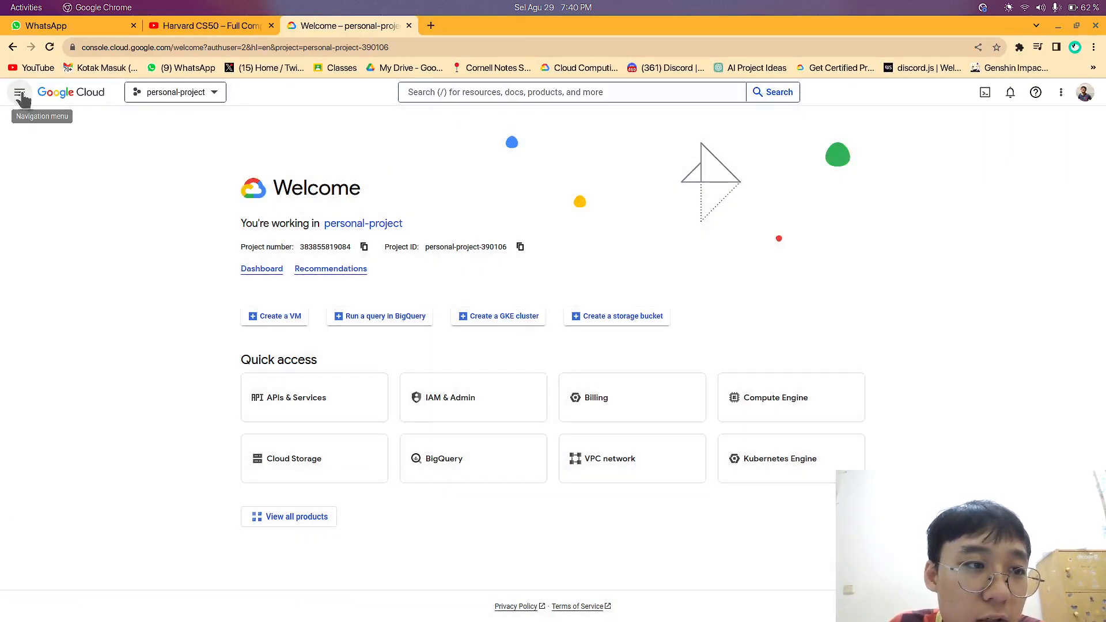
Open Compute Engine's VM instances page and start creating a new instance
left_click(18, 93)
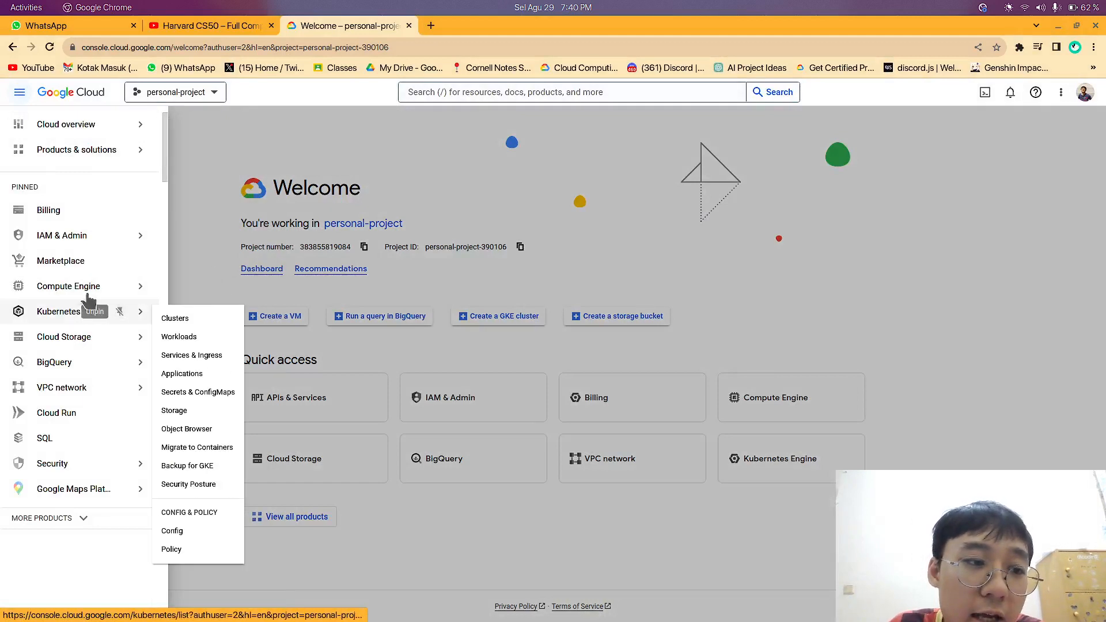
left_click(65, 291)
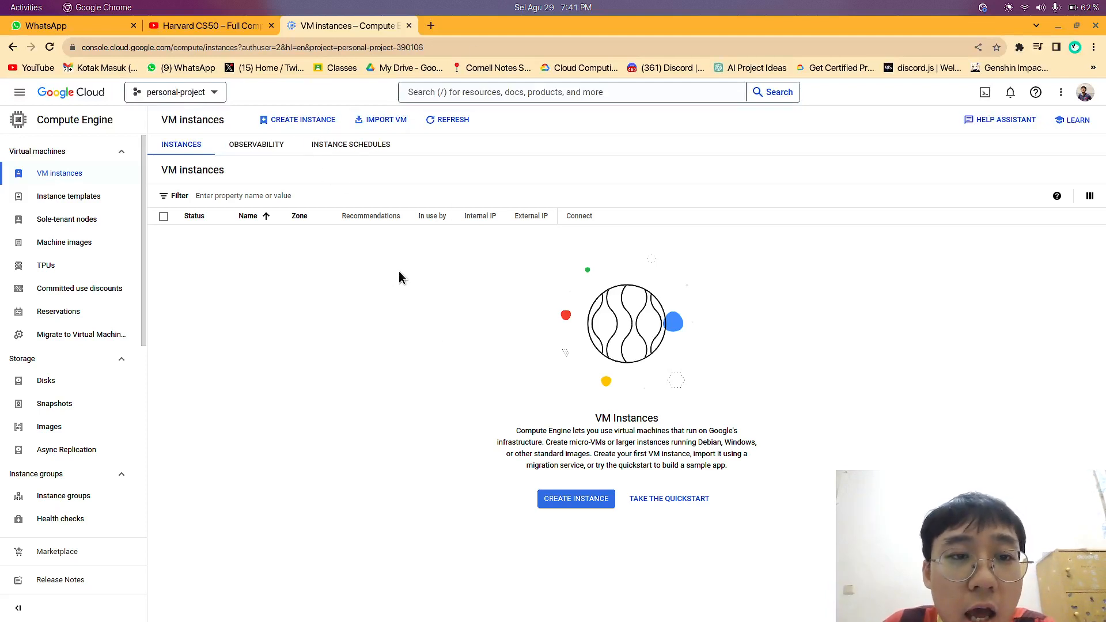
left_click(319, 127)
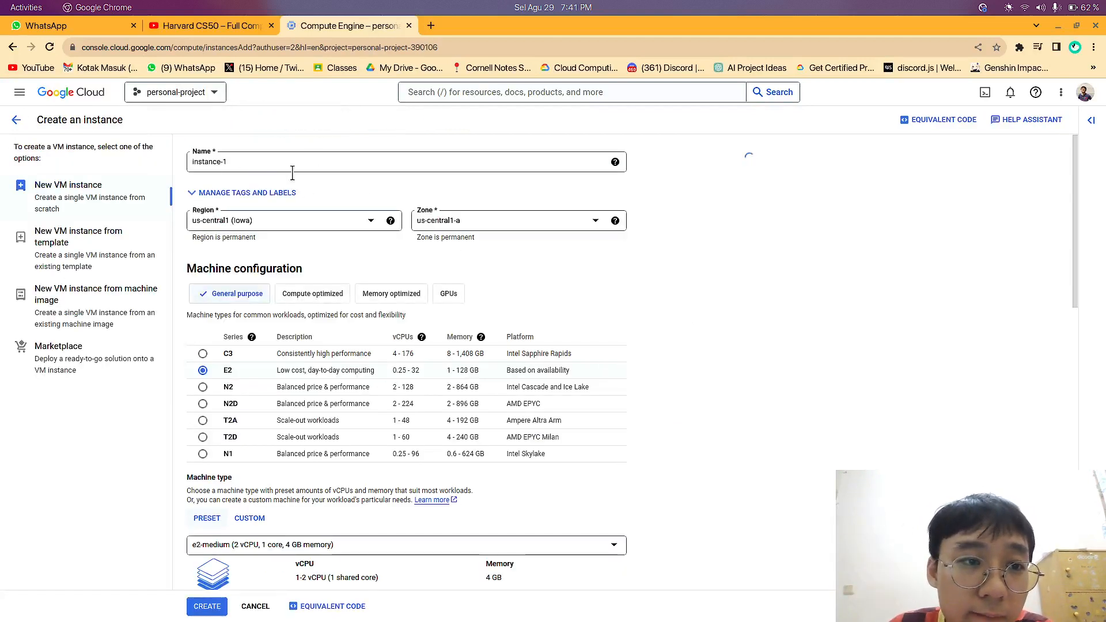
Keep the name instance-1 and set the region to asia-southeast2 (Jakarta) with zone asia-southeast2-a
double_click(242, 159)
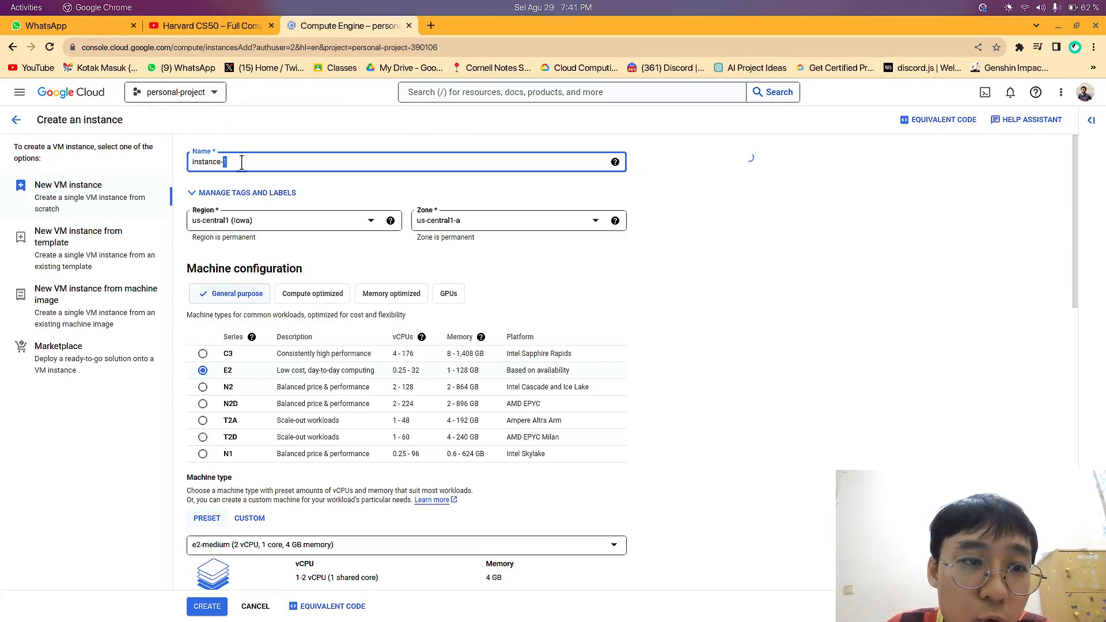
left_click(273, 132)
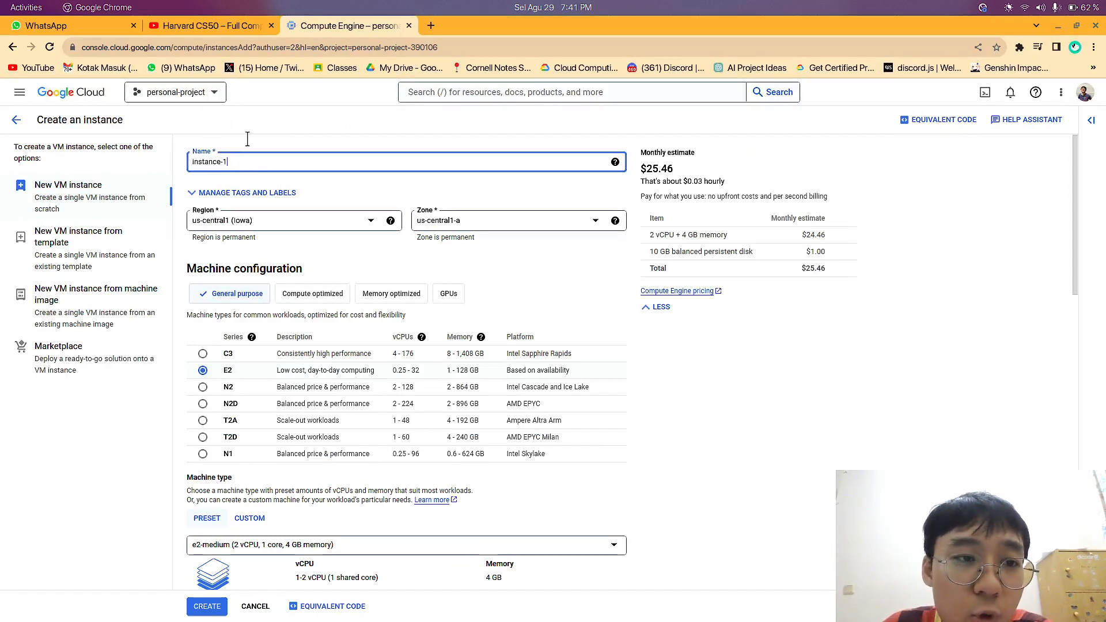
left_click(286, 225)
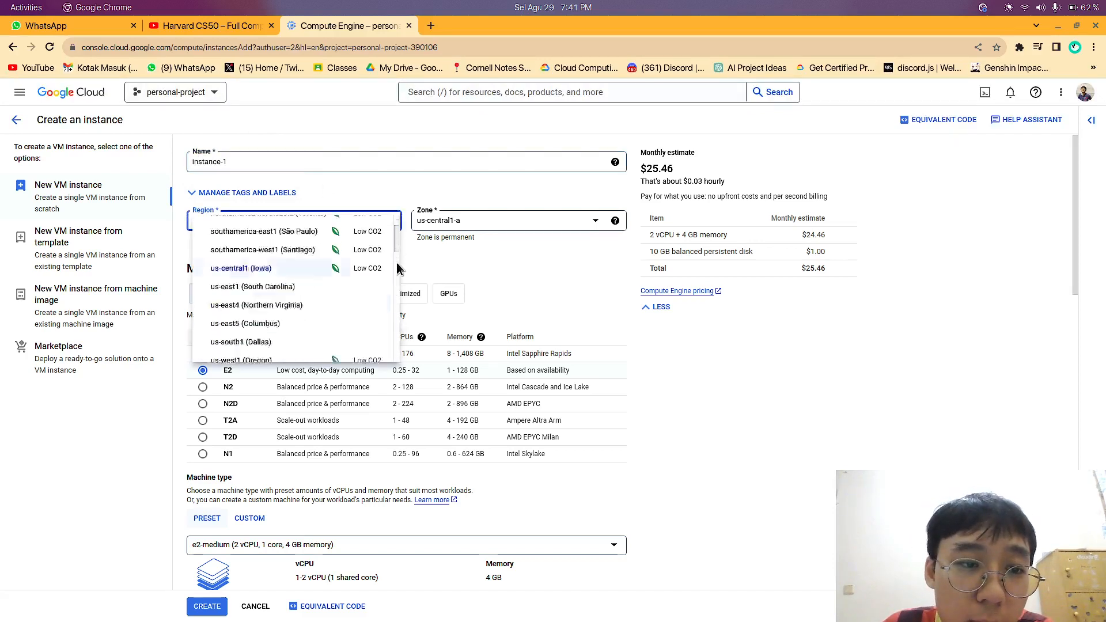
left_click_drag(398, 264, 394, 385)
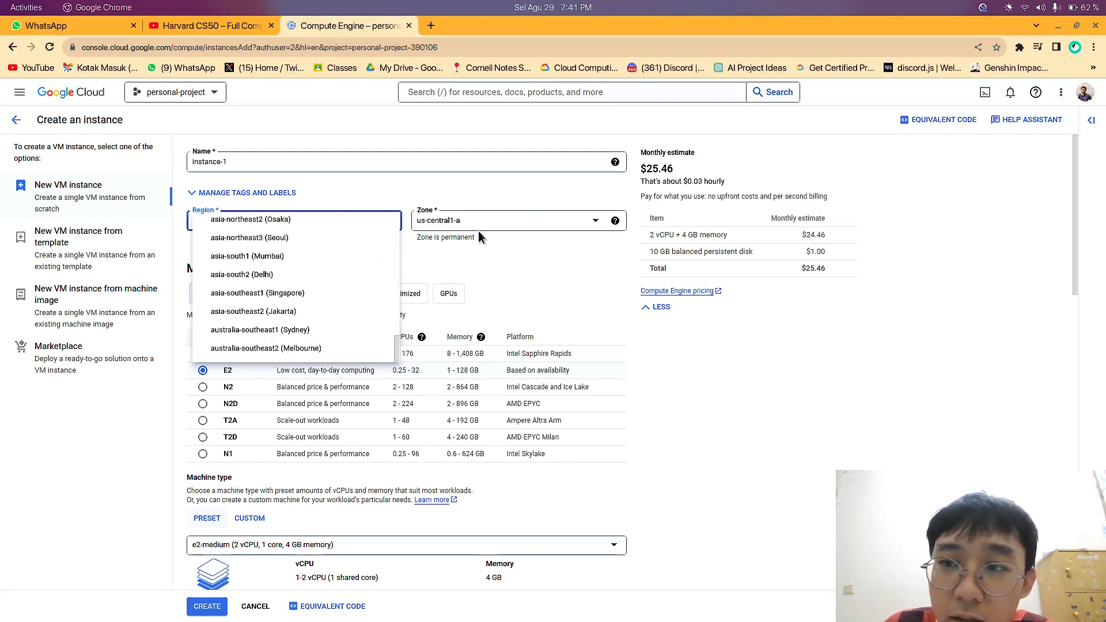
left_click(249, 312)
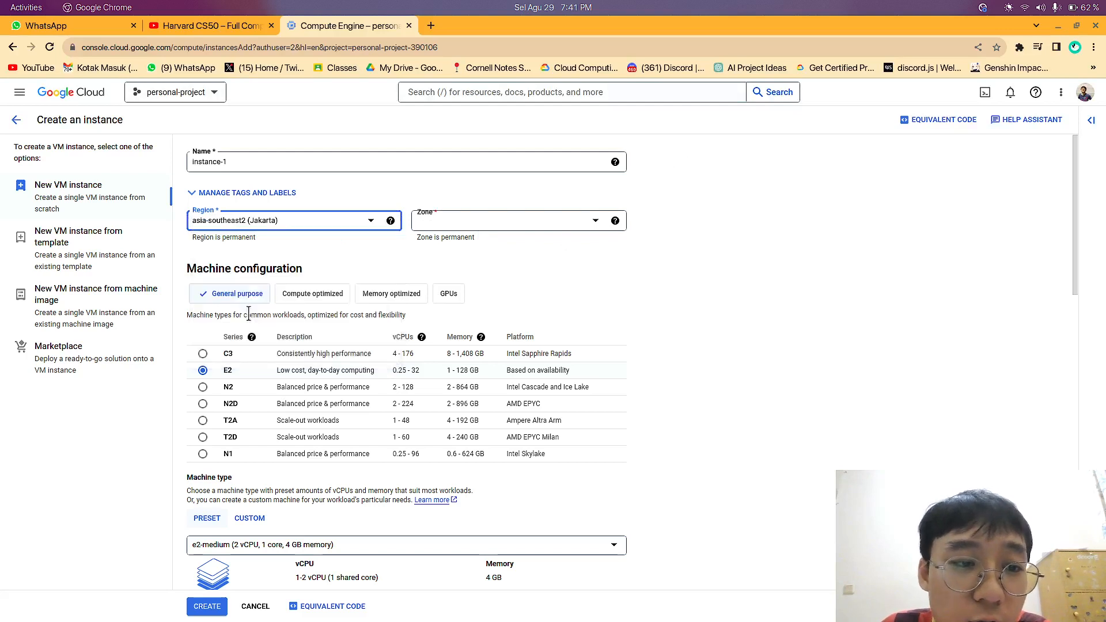
left_click(453, 229)
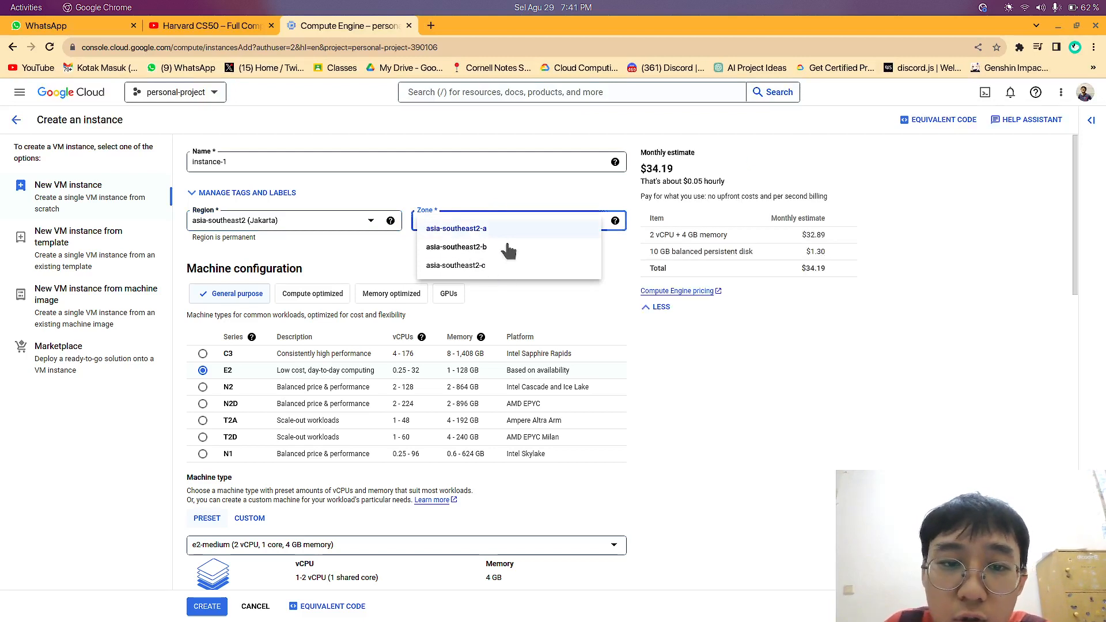
left_click(460, 189)
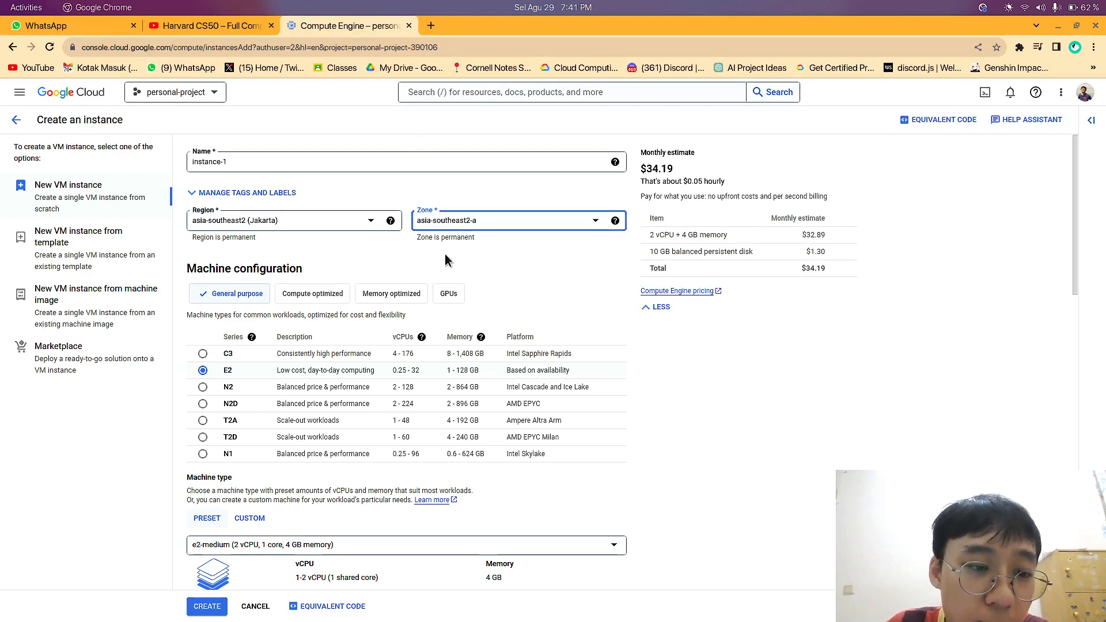
Keep the General purpose machine family and set the machine type to the shared-core e2-micro preset
scroll(446, 260, "down", 2)
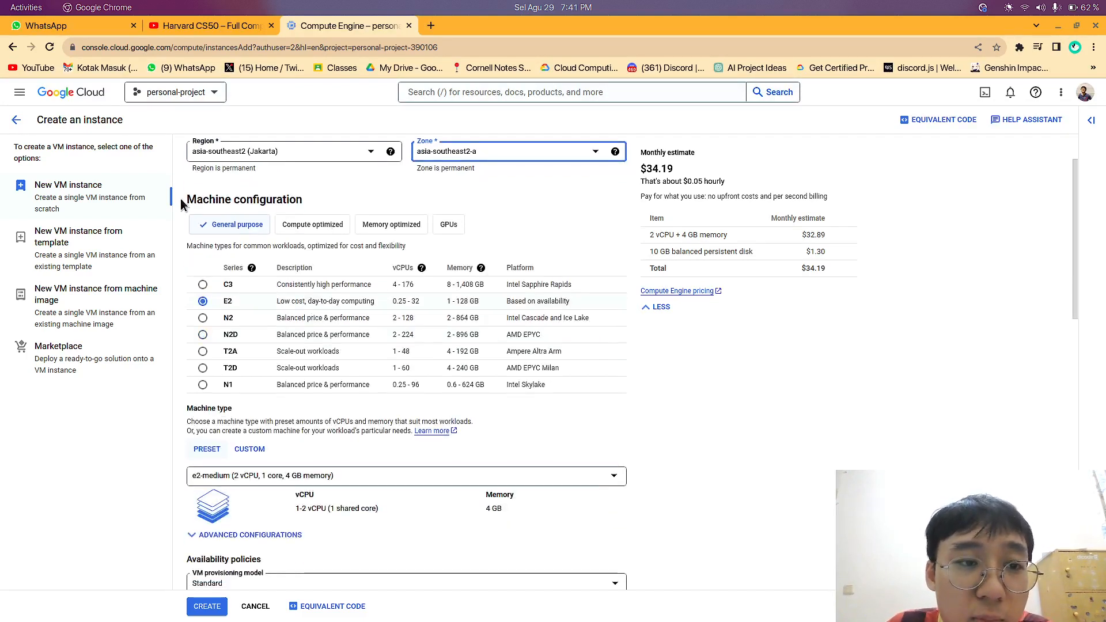
left_click_drag(180, 205, 277, 201)
left_click(380, 224)
left_click(231, 225)
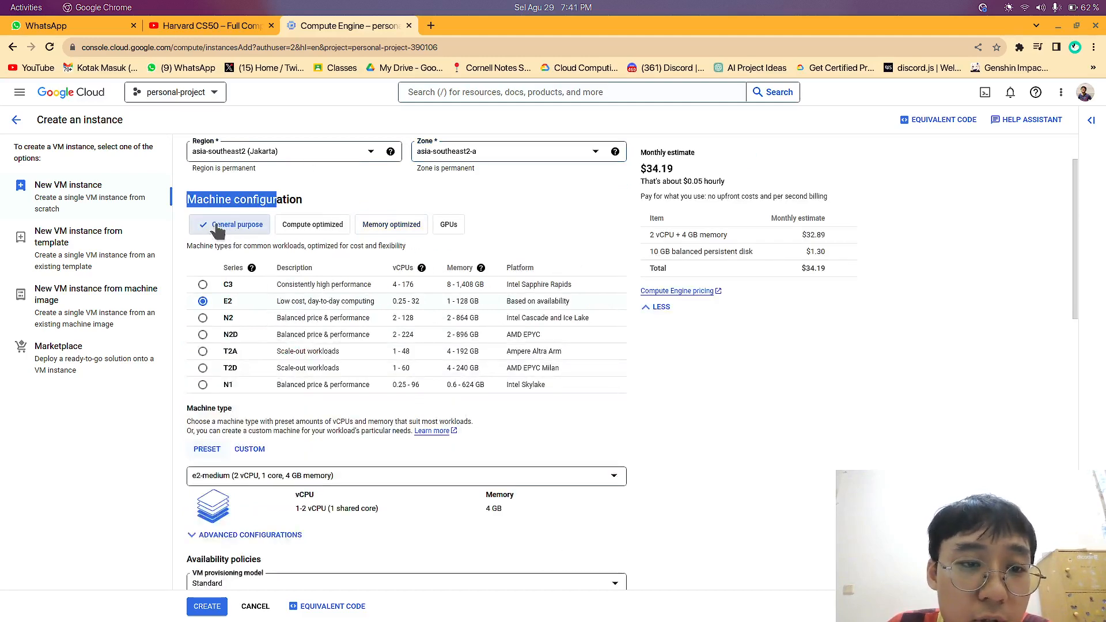
scroll(386, 285, "down", 3)
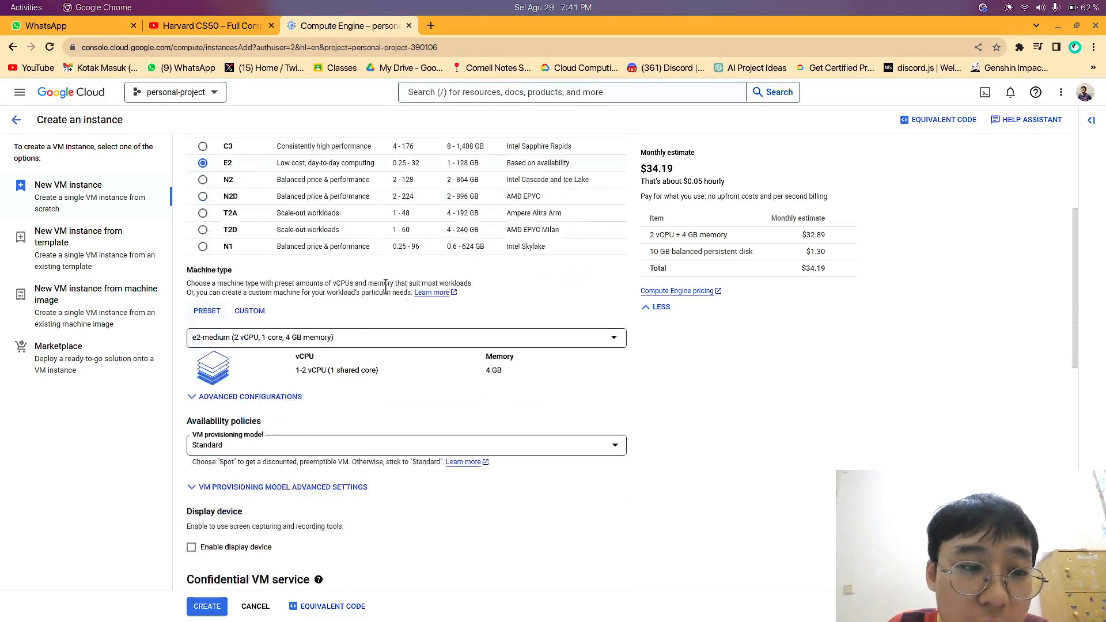
left_click(336, 337)
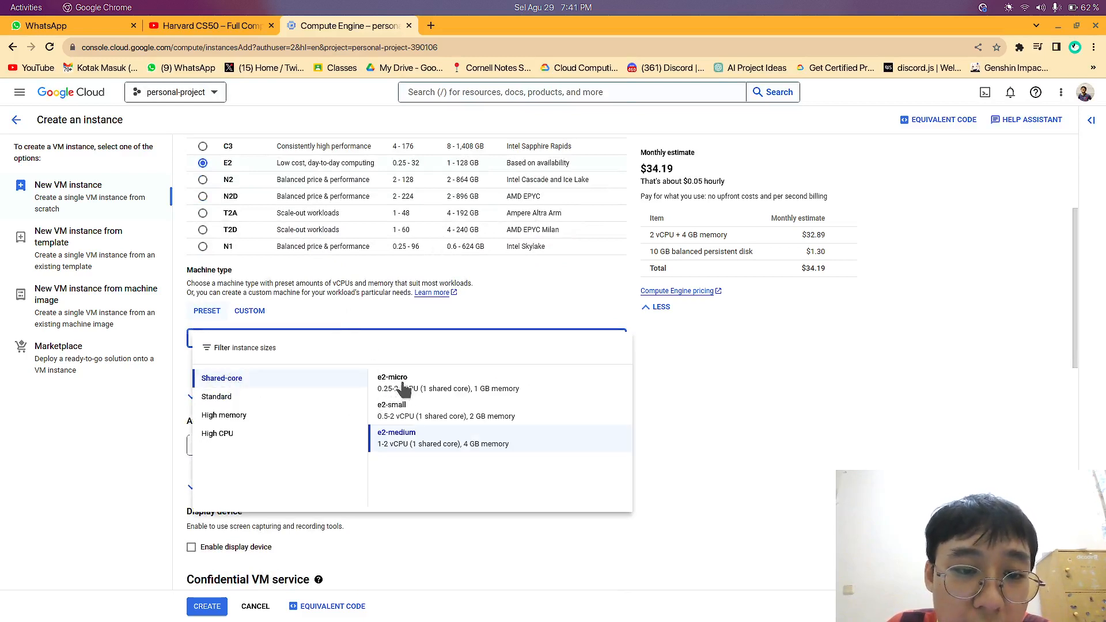
left_click(431, 388)
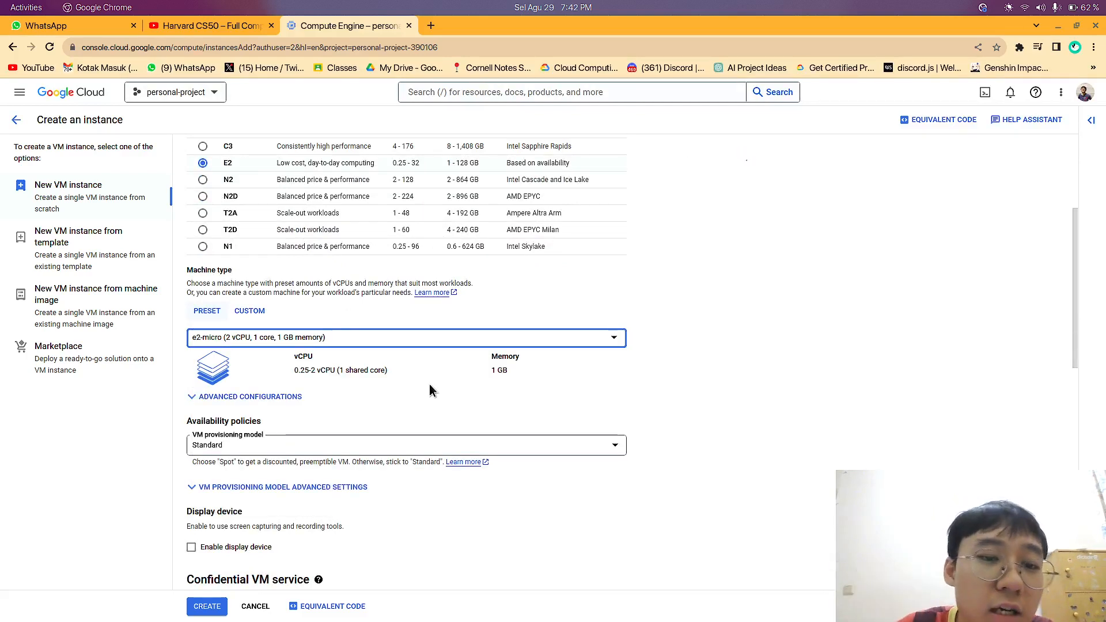
left_click(564, 316)
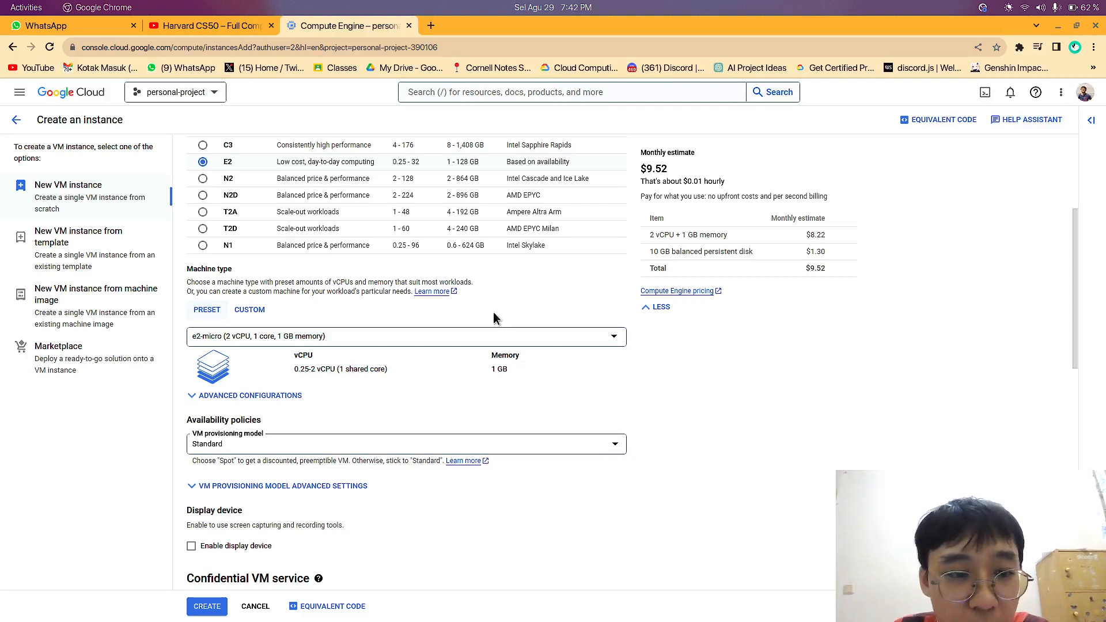
Keep Standard as the VM provisioning model under the availability policies
scroll(449, 283, "down", 3)
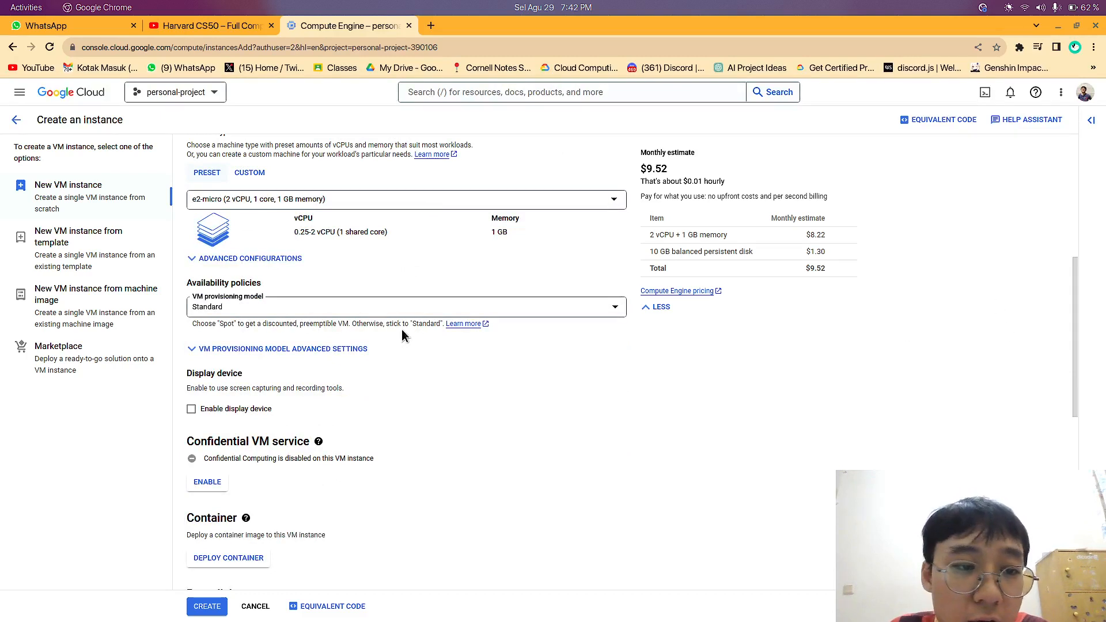
scroll(223, 243, "down", 2)
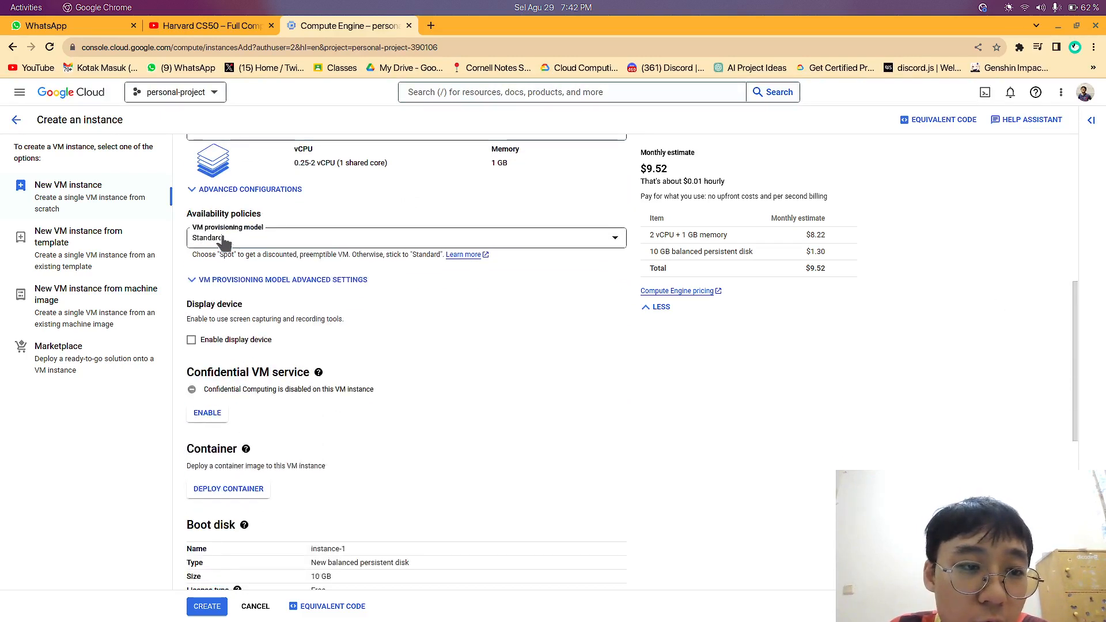
left_click(250, 248)
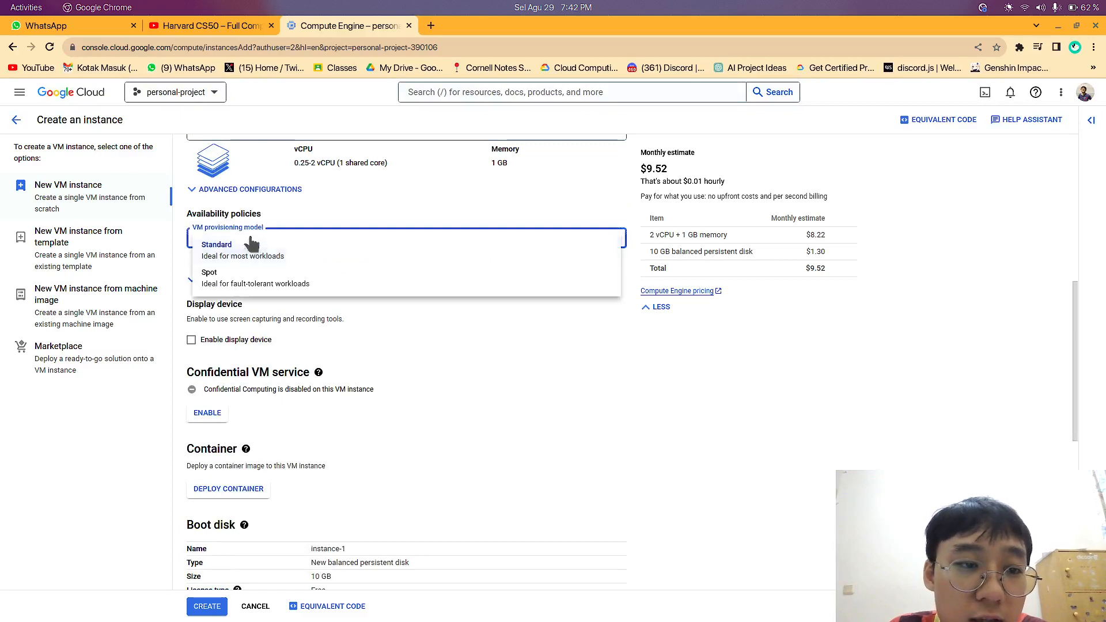
left_click(250, 246)
Change the boot disk's operating system to Ubuntu, version Ubuntu 20.04 LTS, on a 10 GB balanced persistent disk
scroll(250, 299, "down", 3)
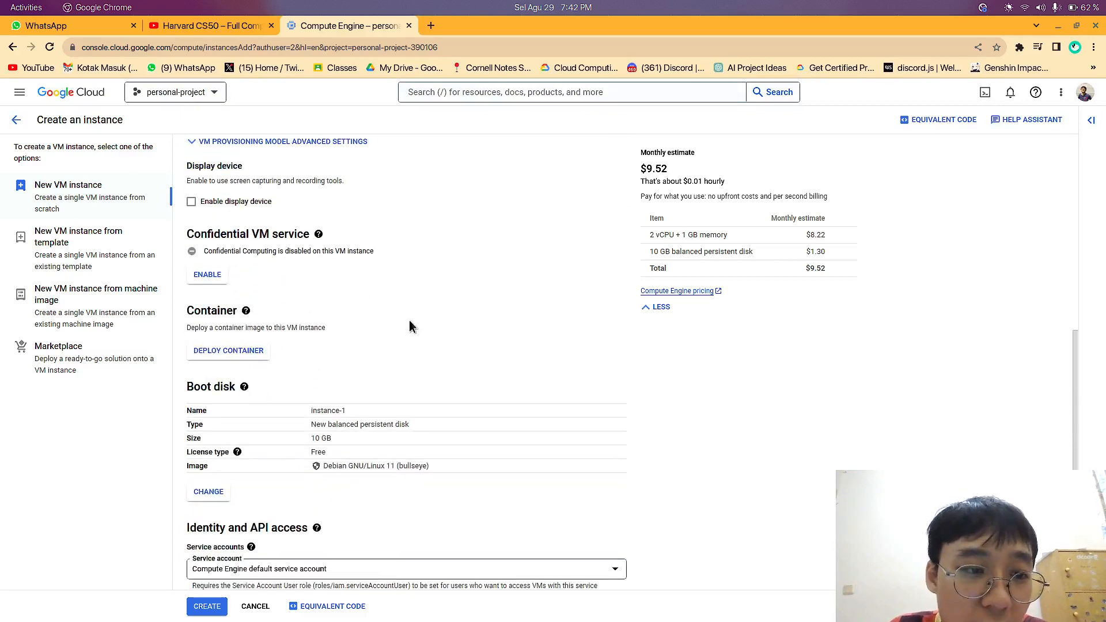
scroll(340, 312, "down", 4)
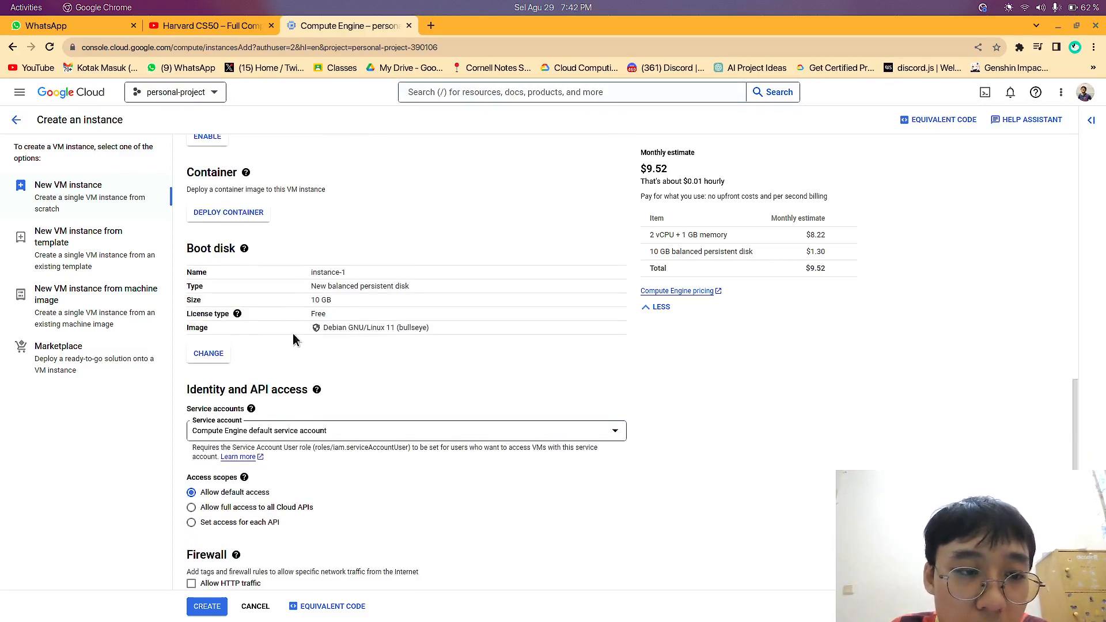
left_click(206, 353)
left_click(643, 206)
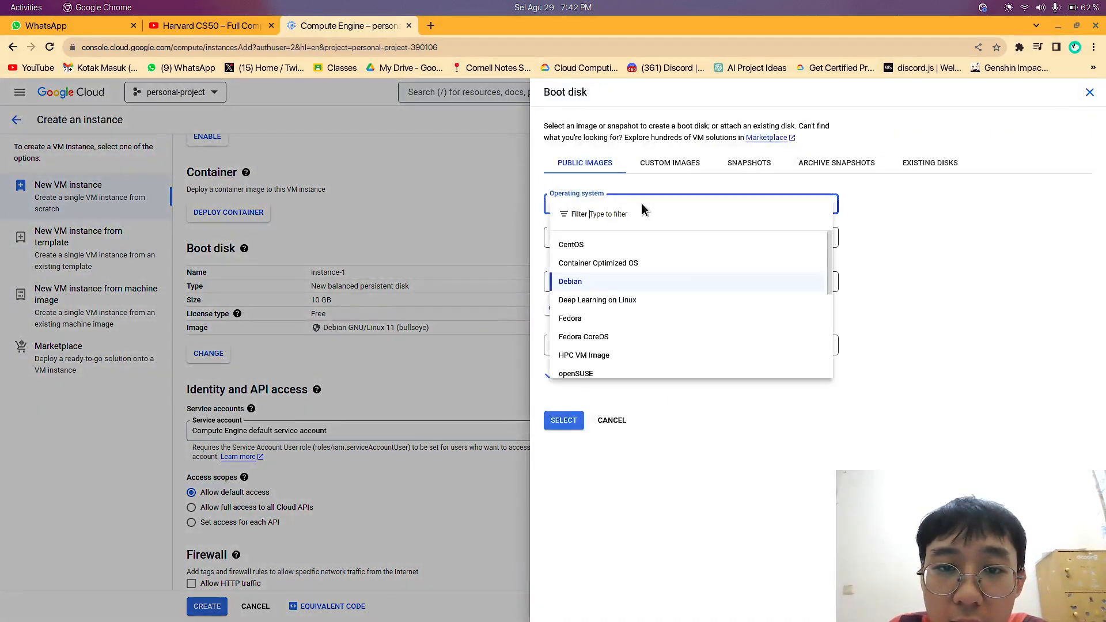
type("ubun")
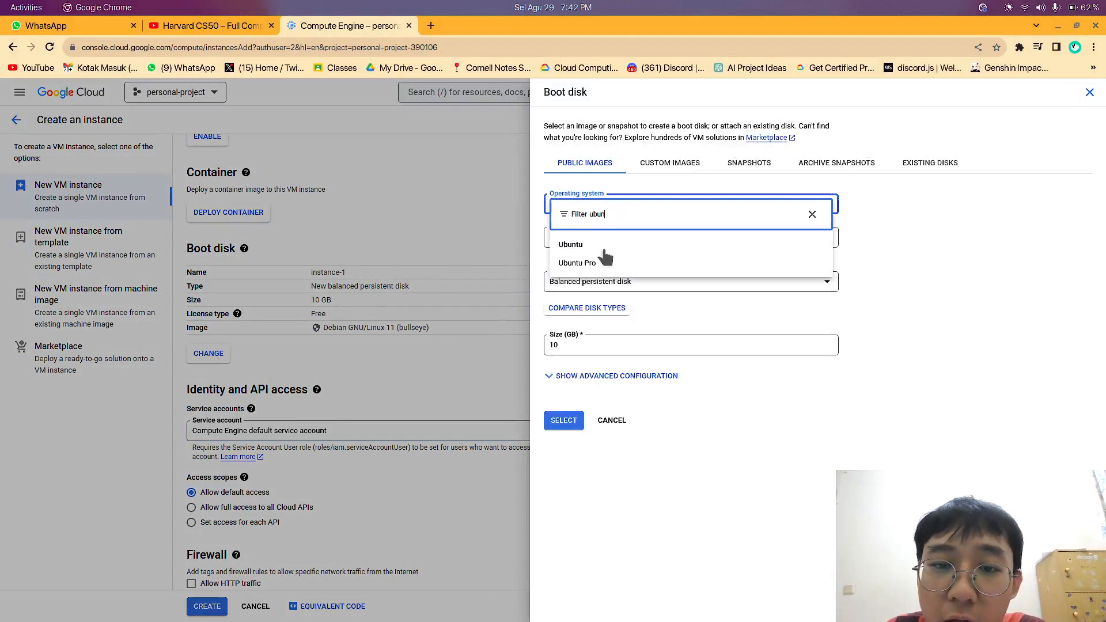
left_click(602, 247)
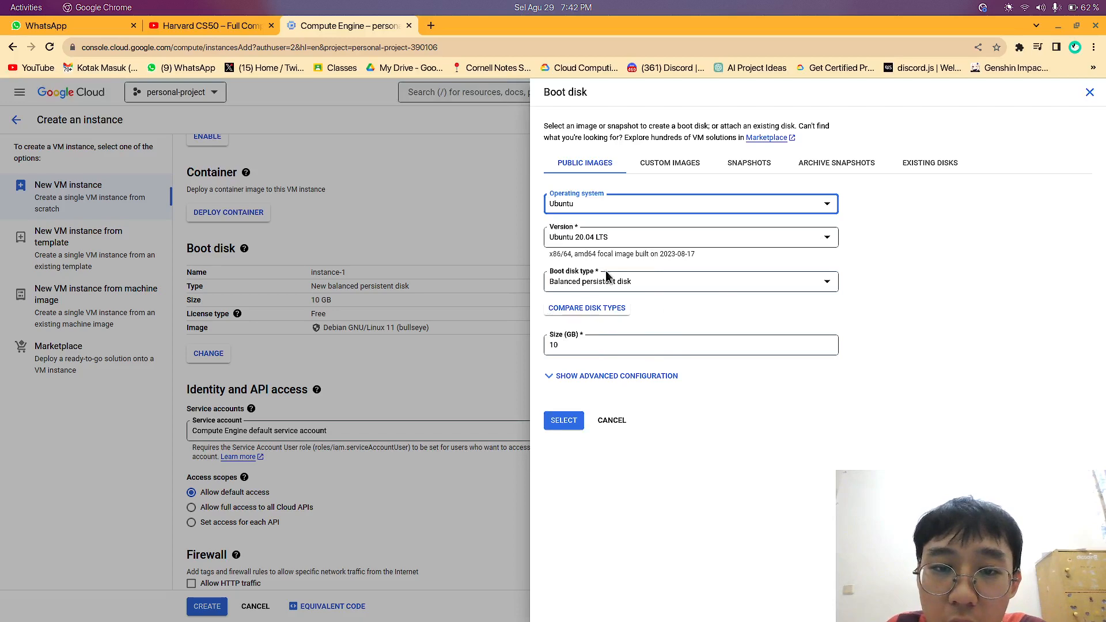
left_click(563, 422)
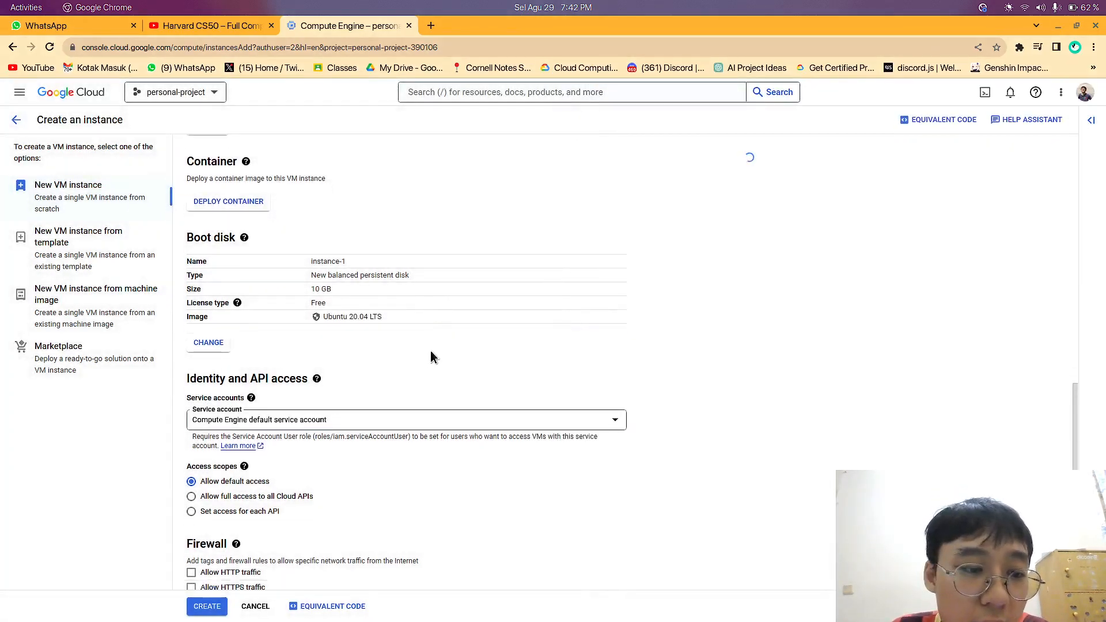
Create the VM instance, keeping the default service account and access scopes, with HTTP and HTTPS traffic left disallowed
scroll(430, 351, "down", 3)
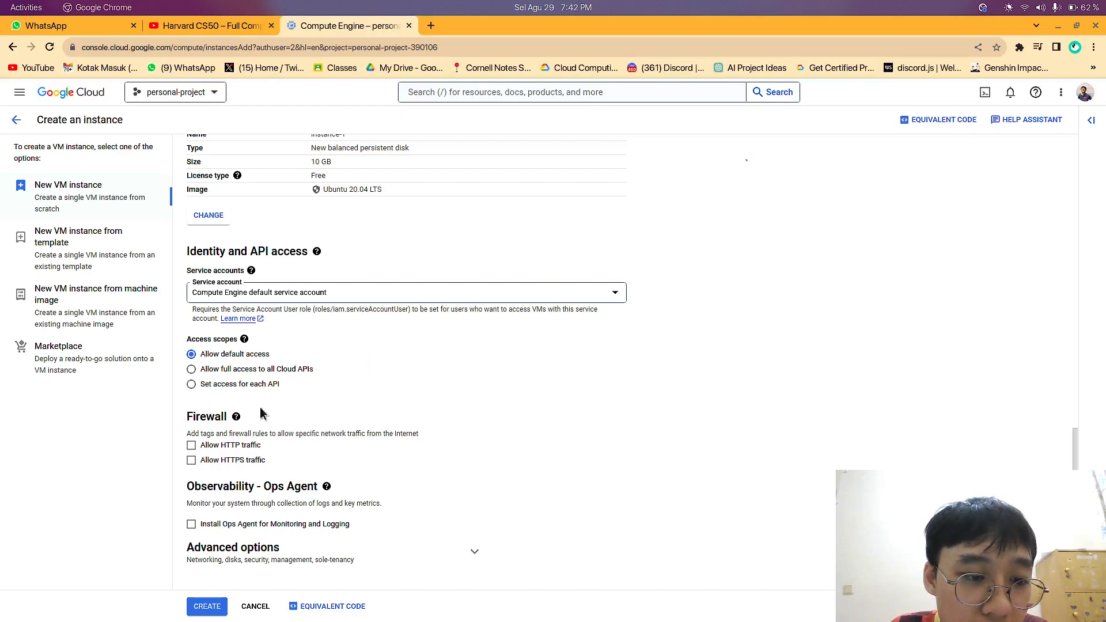
scroll(300, 330, "down", 1)
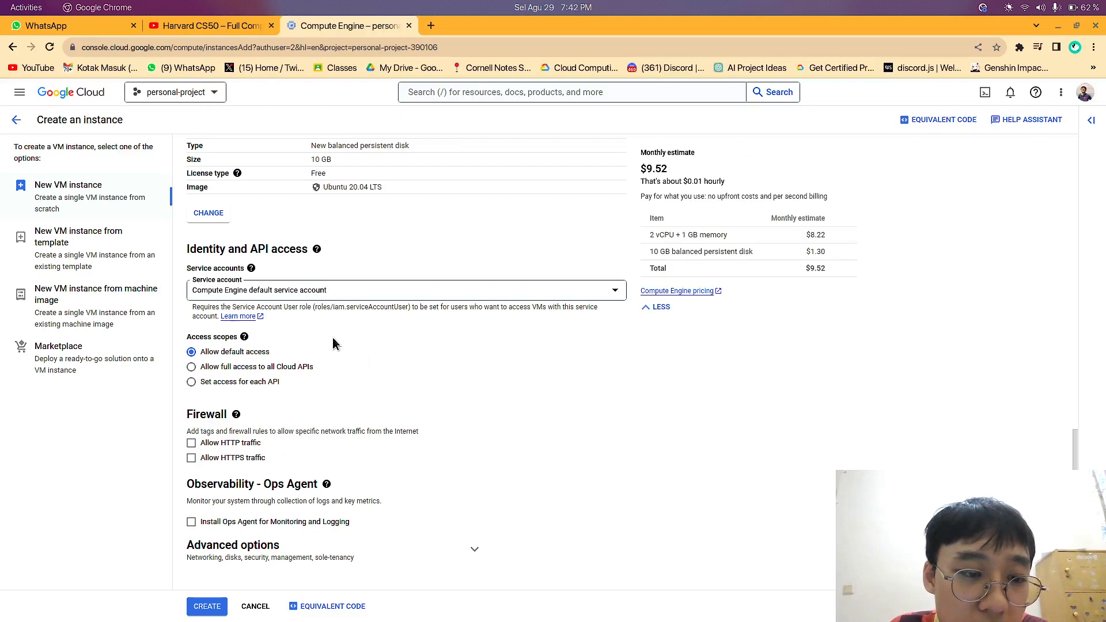
left_click(208, 607)
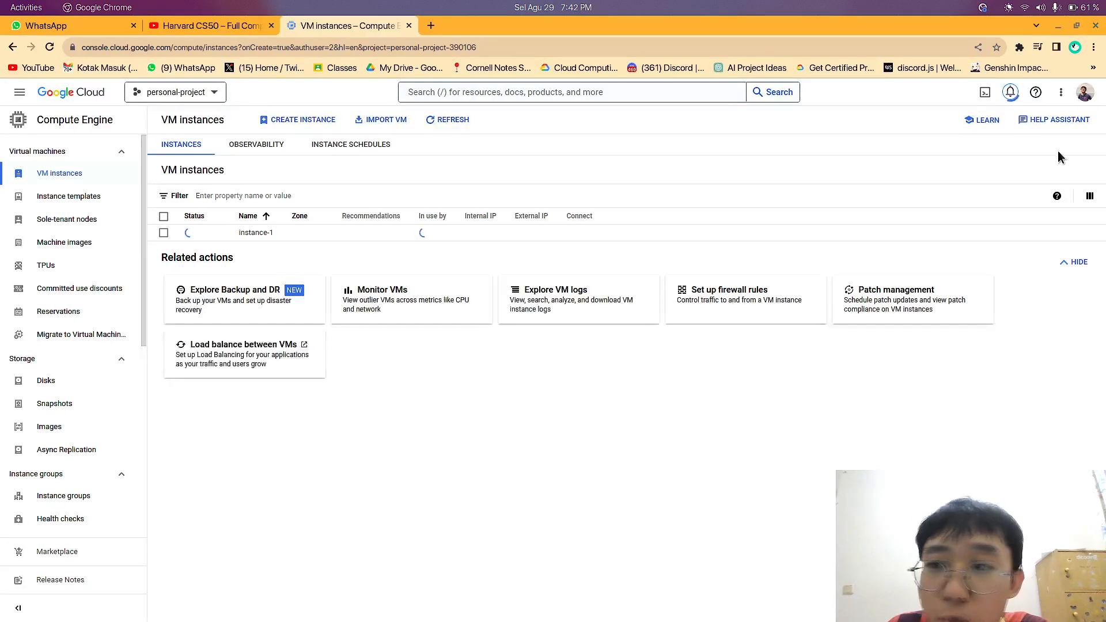
Check the notifications for the creation progress of instance-1 and refresh the VM instances list
left_click(1061, 93)
left_click(856, 147)
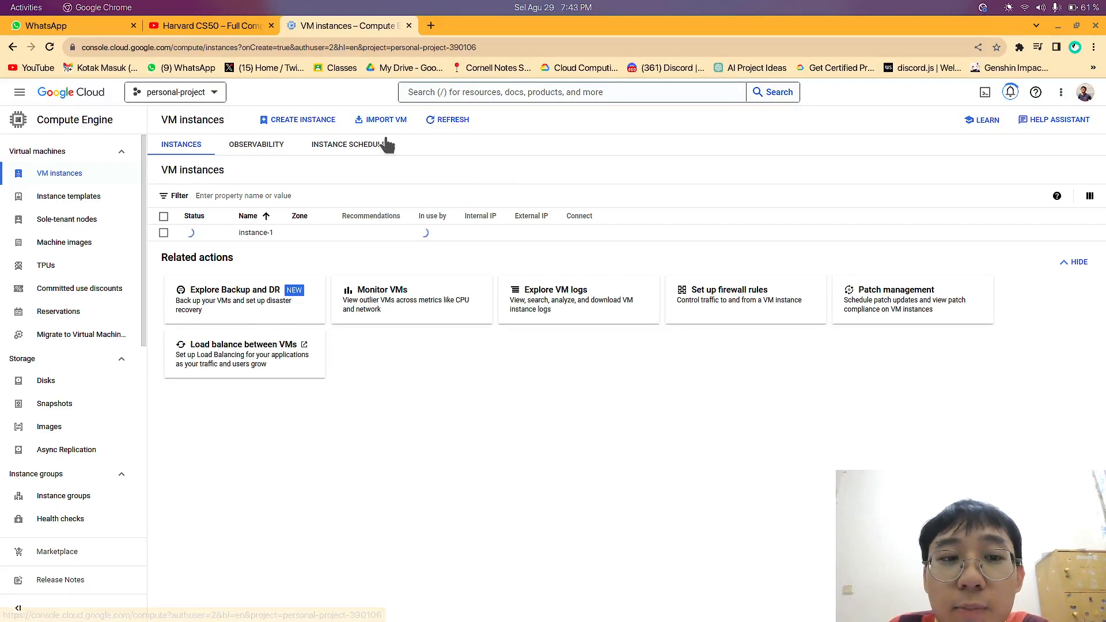
left_click(1010, 92)
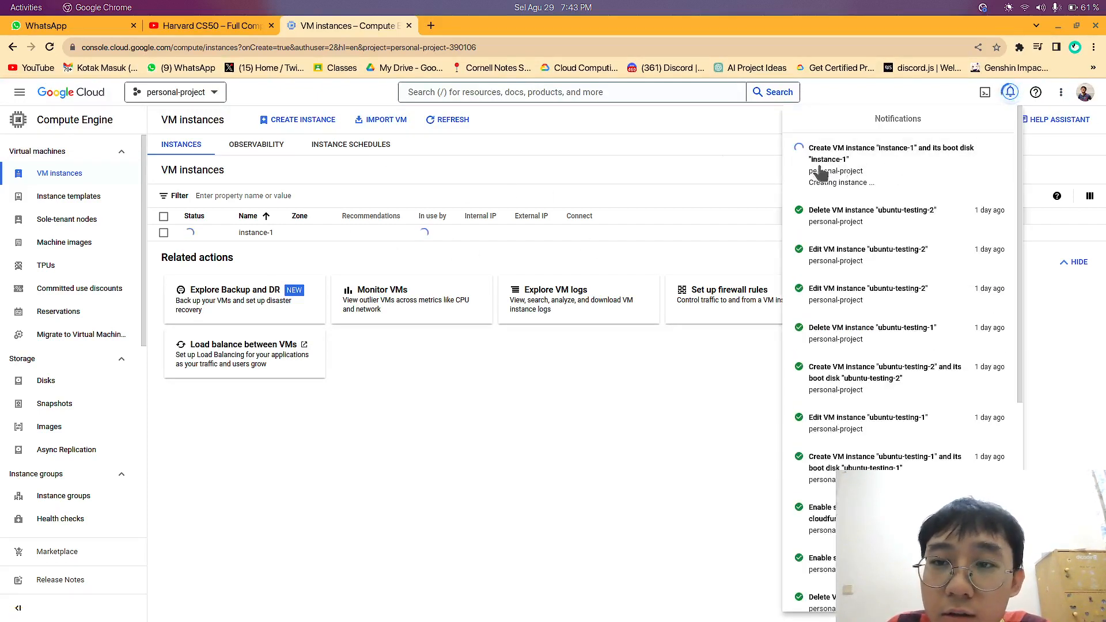
left_click(666, 117)
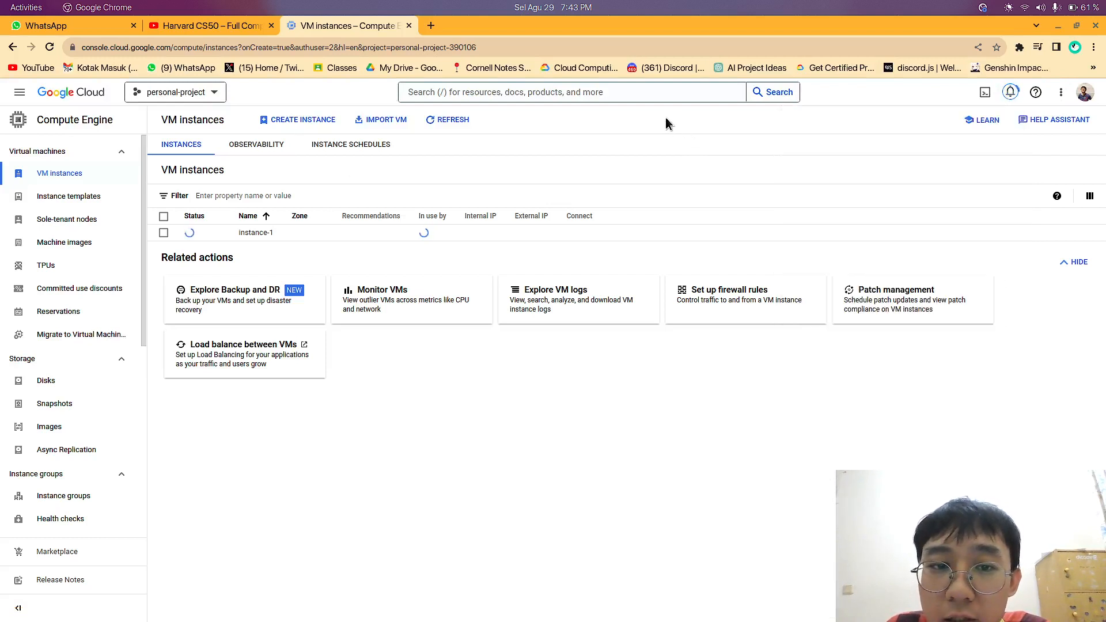
left_click(1011, 93)
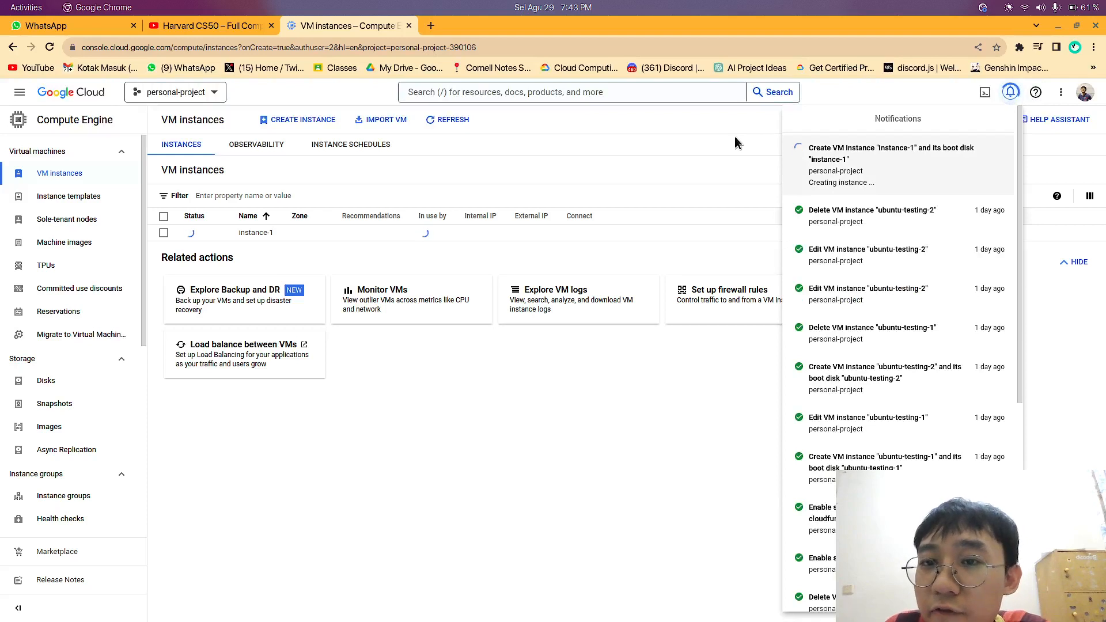
left_click(690, 128)
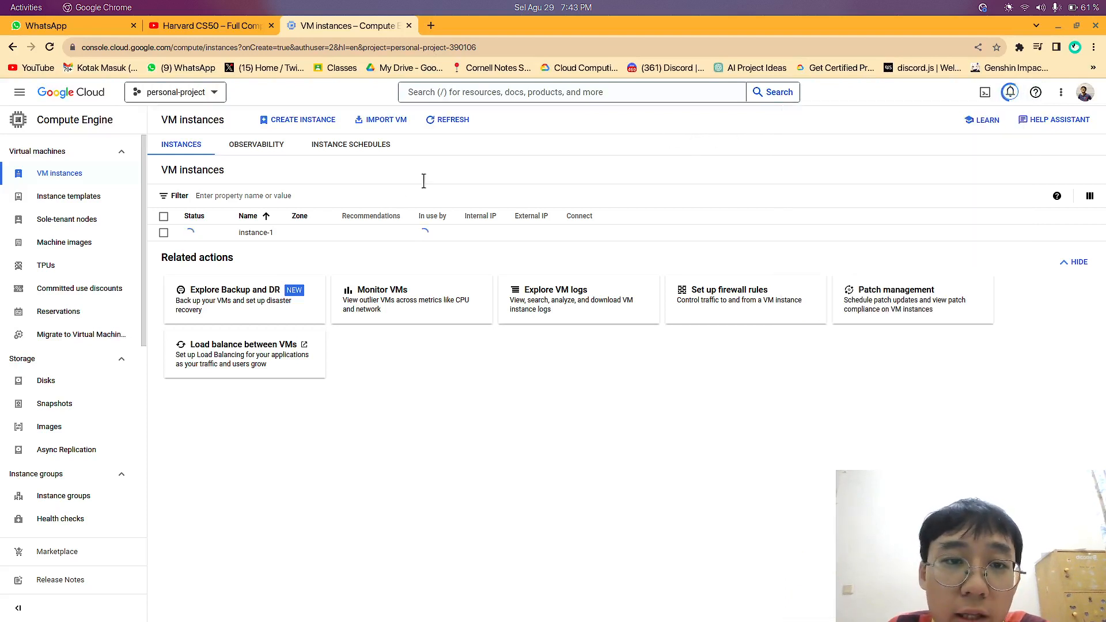
left_click(445, 121)
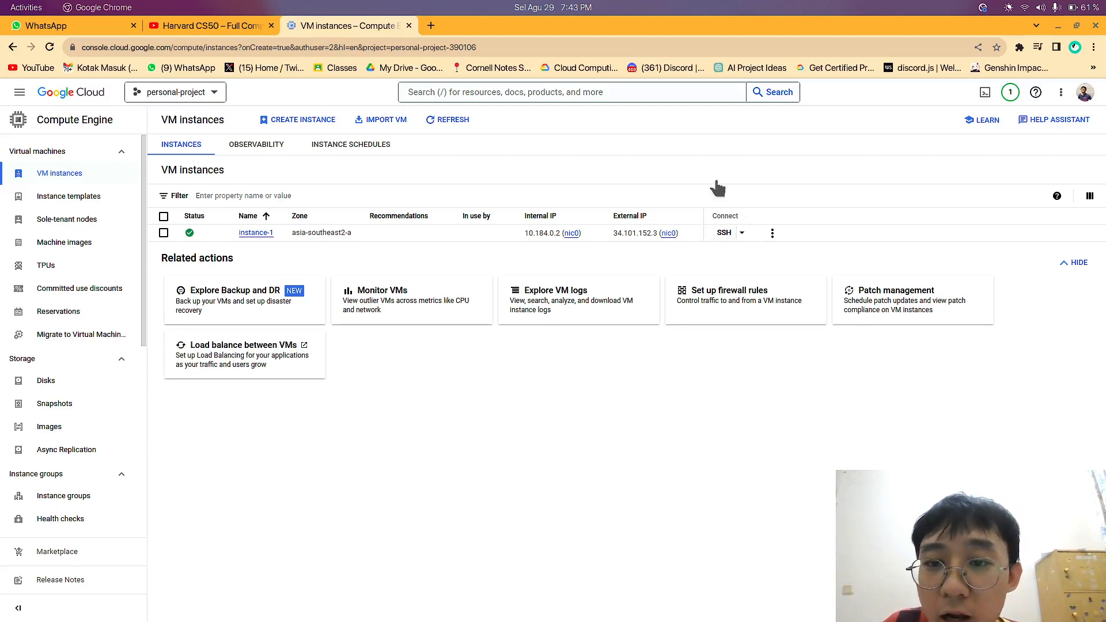
Open an SSH-in-browser session to instance-1 and move its window to the middle of the screen
left_click(733, 232)
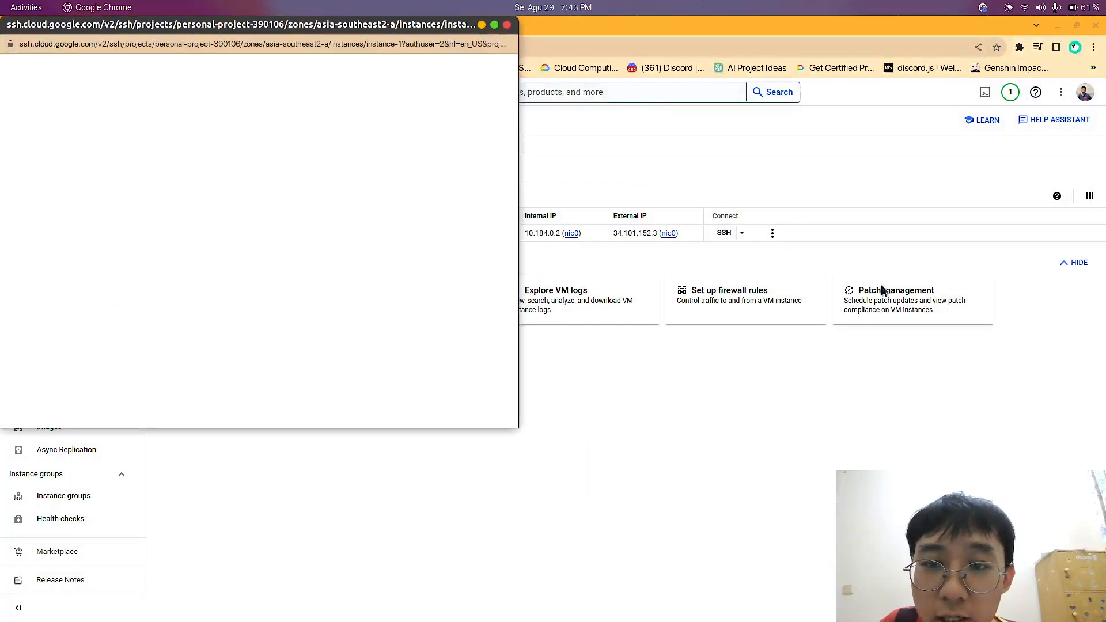
left_click_drag(424, 26, 717, 122)
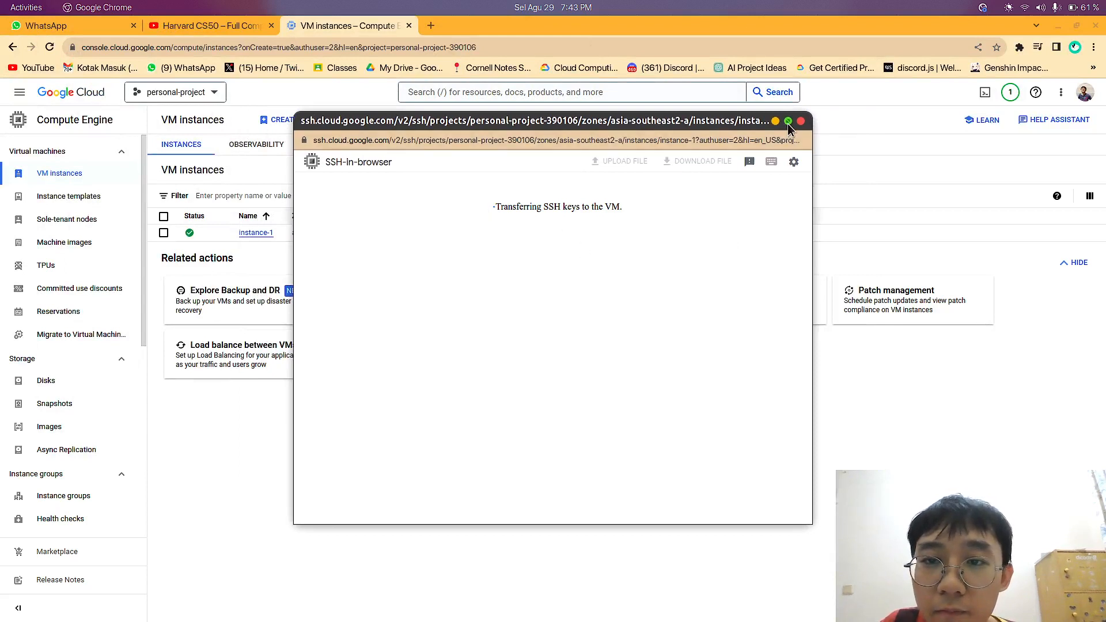
mouse_move(642, 131)
left_mouse_down()
mouse_move(627, 122)
mouse_move(638, 133)
left_mouse_up()
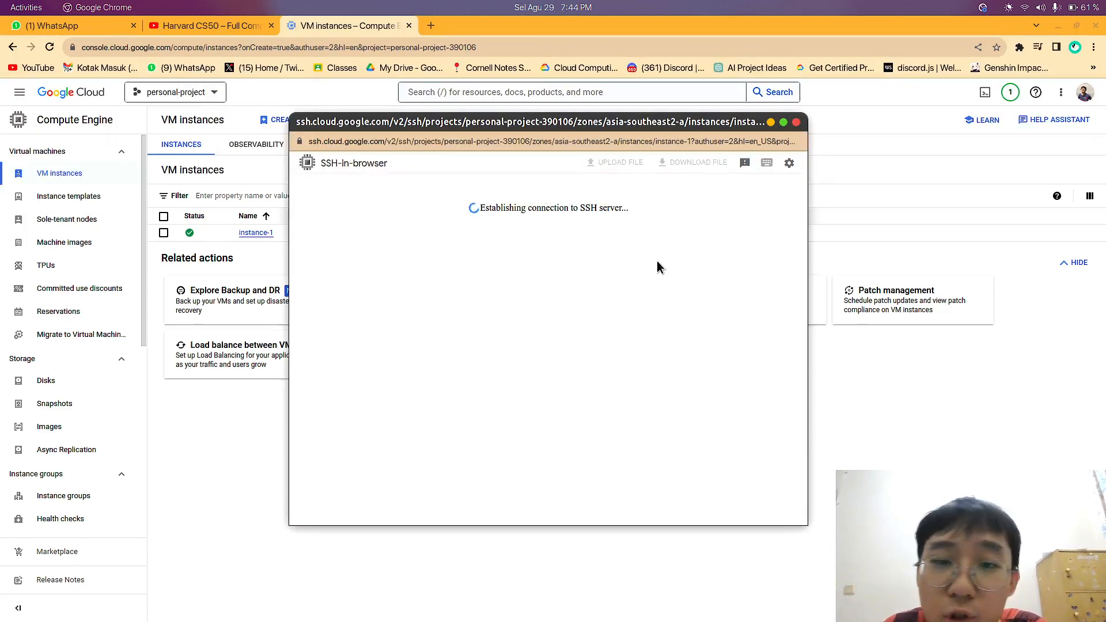
left_click_drag(712, 122, 741, 115)
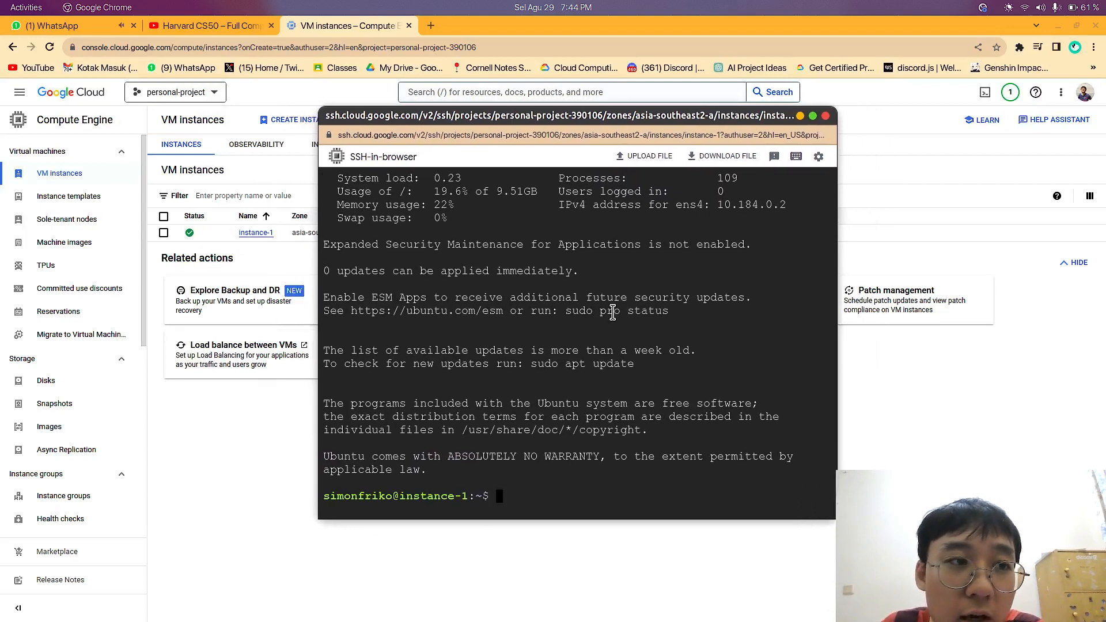
Review the Ubuntu welcome text in the SSH terminal and update the package lists with sudo apt update
scroll(576, 346, "up", 3)
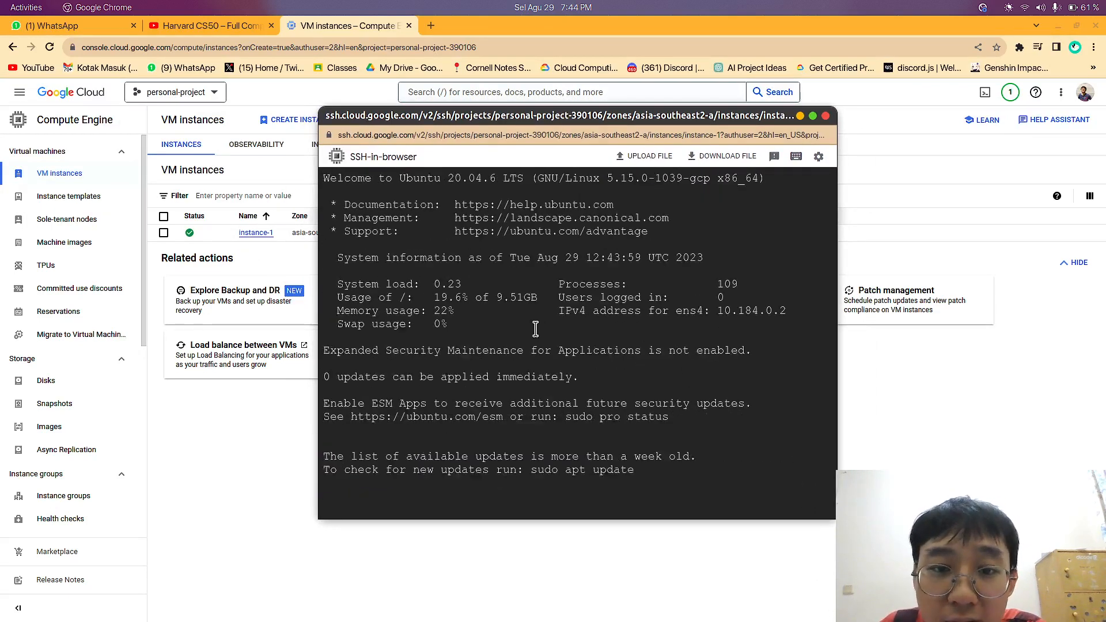
scroll(562, 340, "down", 3)
scroll(640, 364, "up", 3)
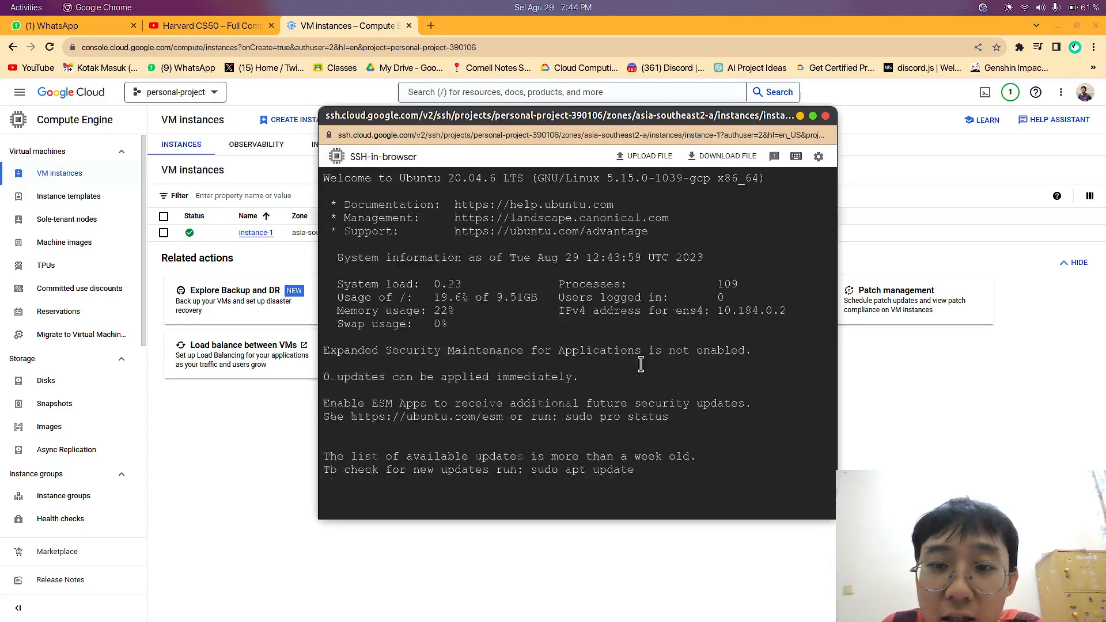
scroll(641, 364, "down", 3)
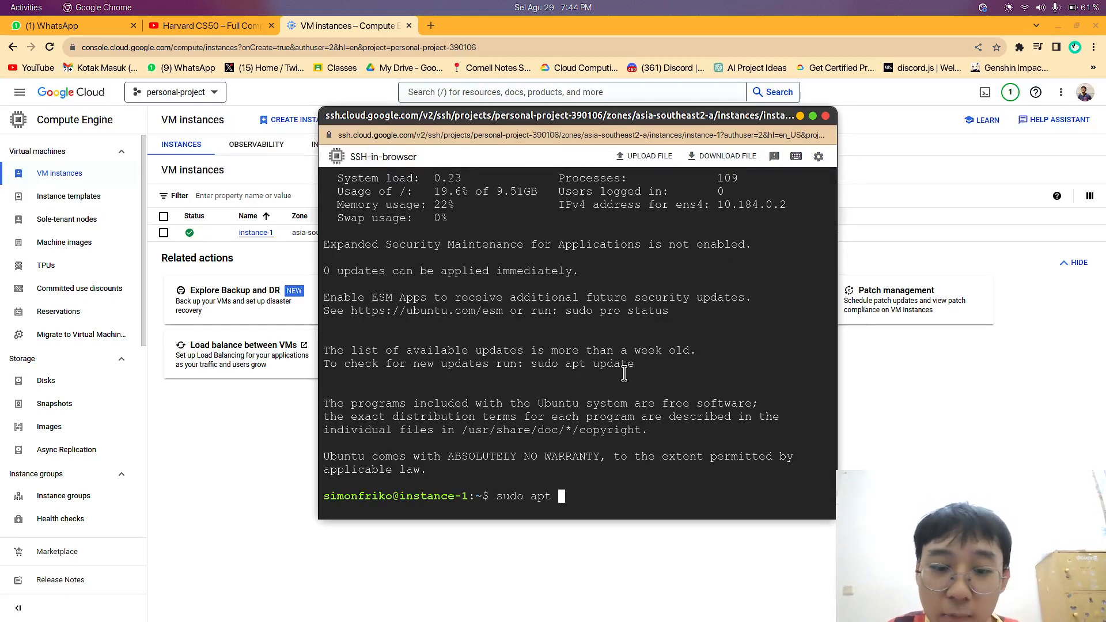
key("Return")
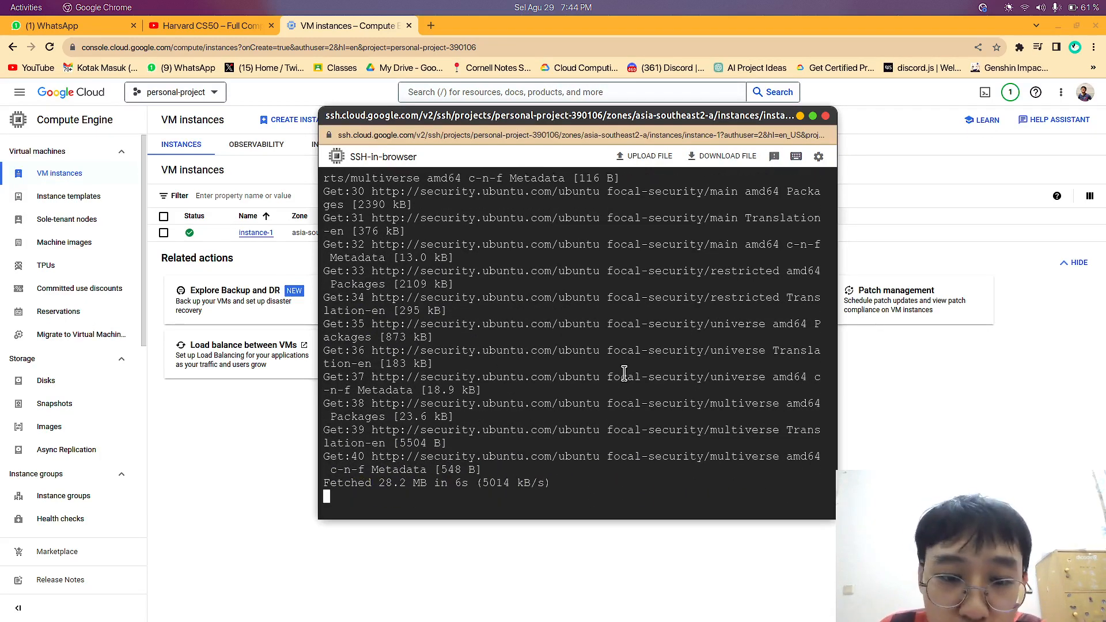
scroll(680, 400, "up", 4)
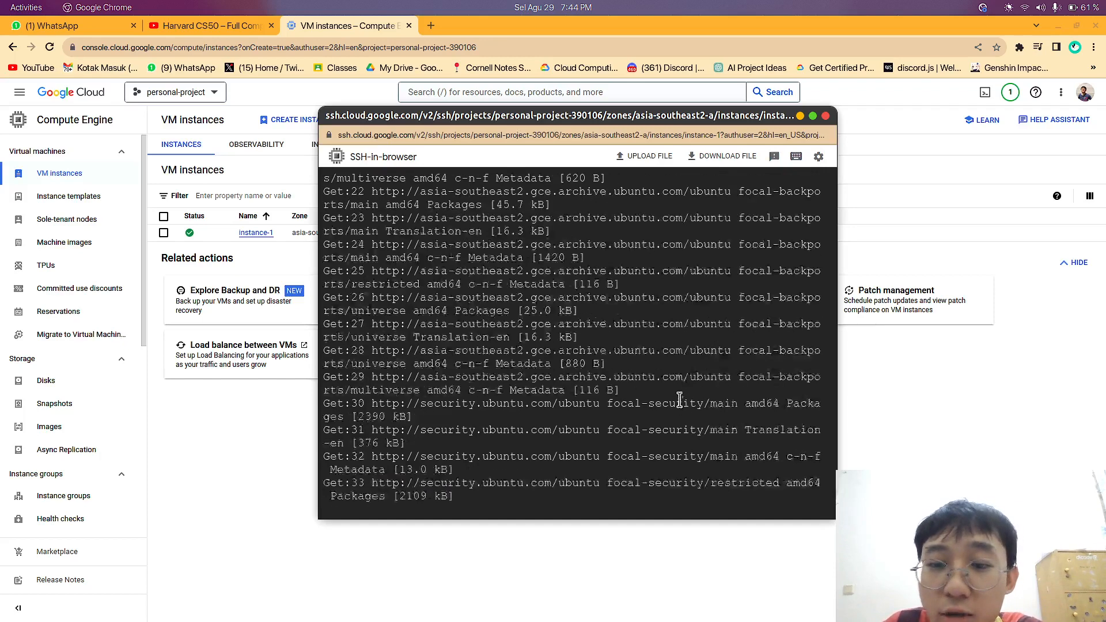
scroll(679, 400, "down", 4)
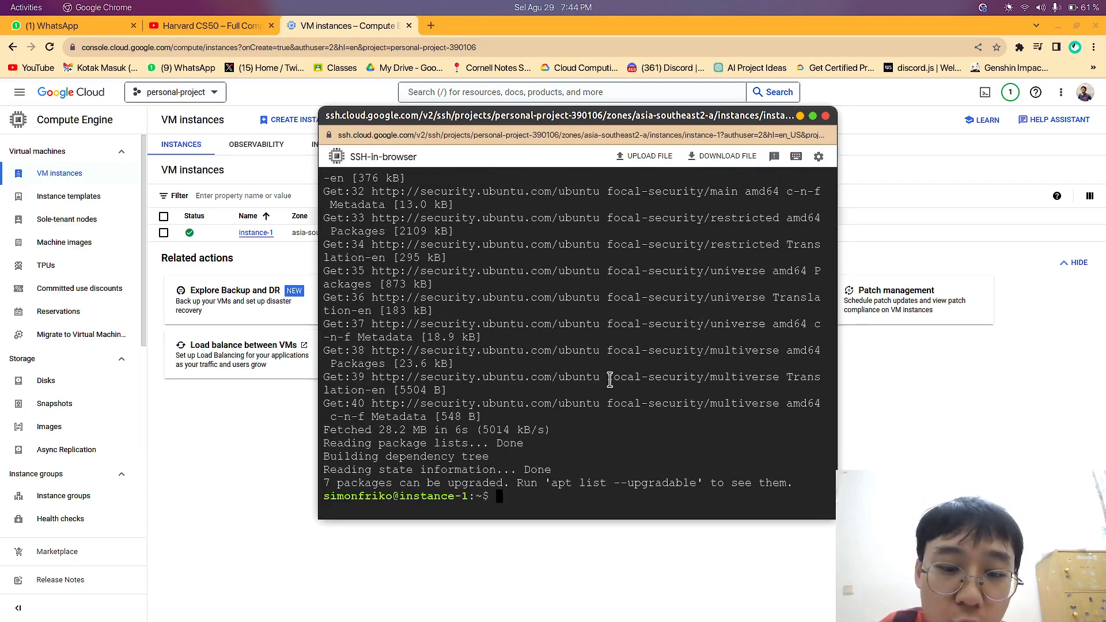
mouse_move(668, 618)
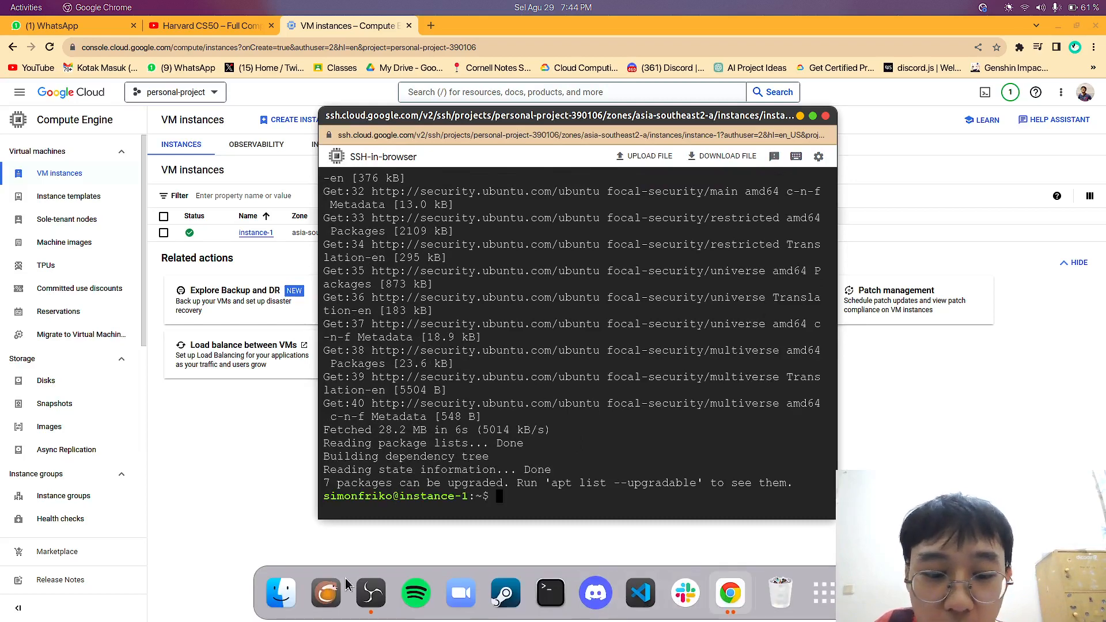
left_click(371, 593)
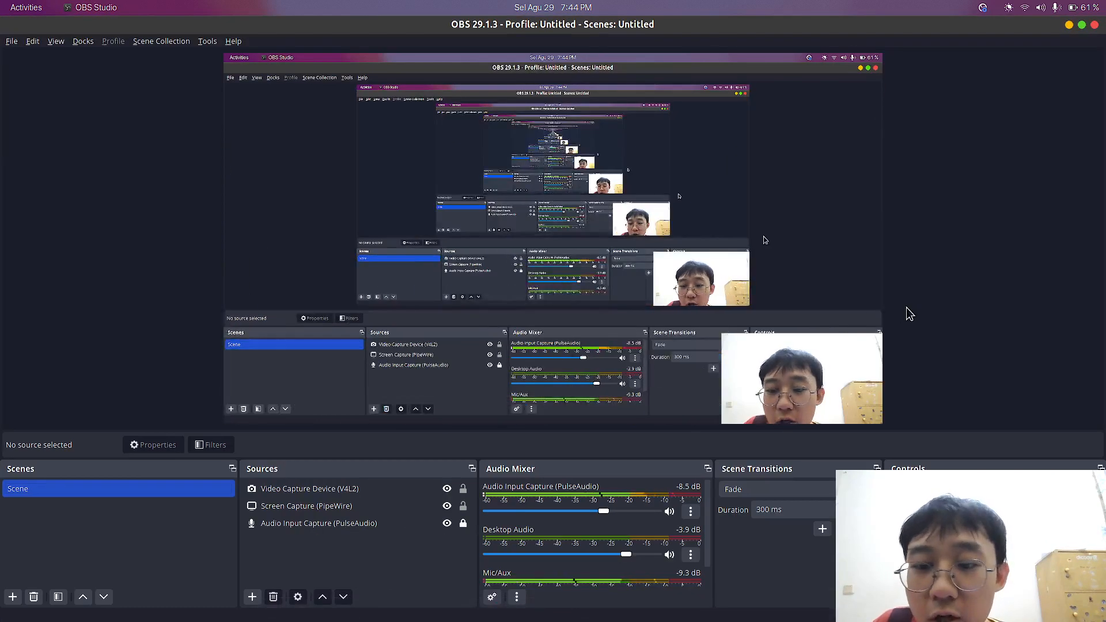